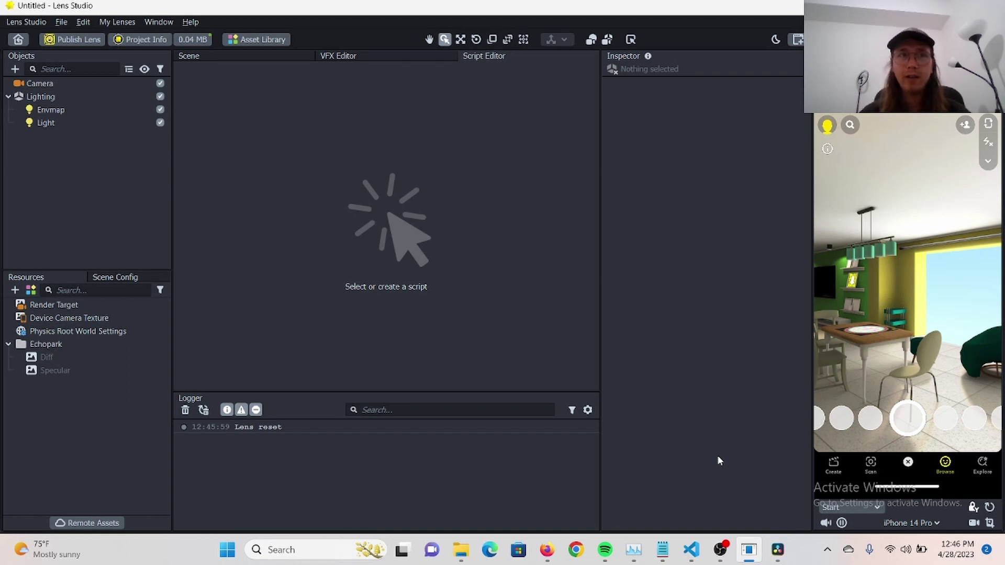
- Switch the preview environment to Plane and angle the view onto the empty floor grid
{"action": "left_click_drag", "start_coordinate": [911, 277], "coordinate": [944, 246]}
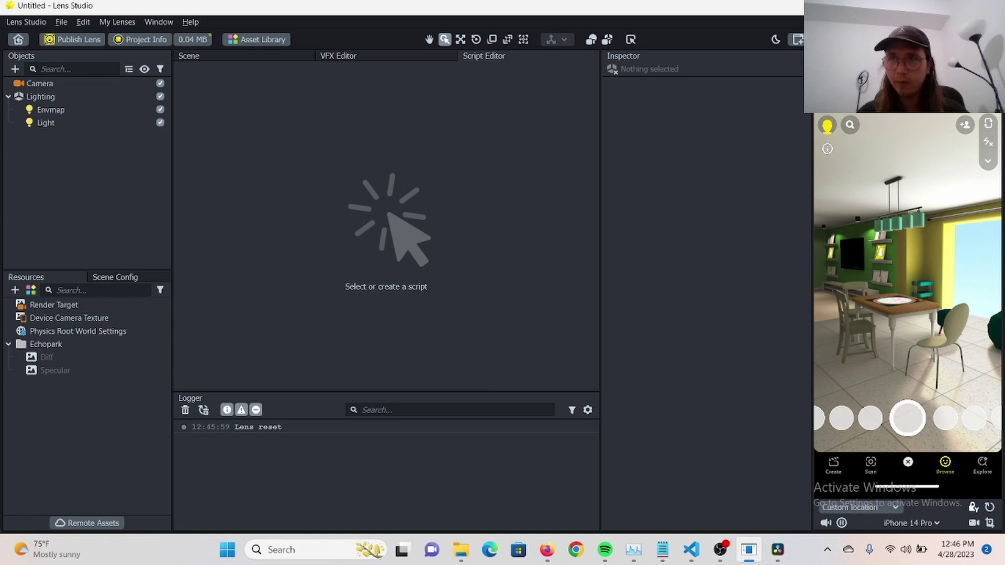
{"action": "left_click", "coordinate": [827, 125]}
{"action": "left_click", "coordinate": [890, 168]}
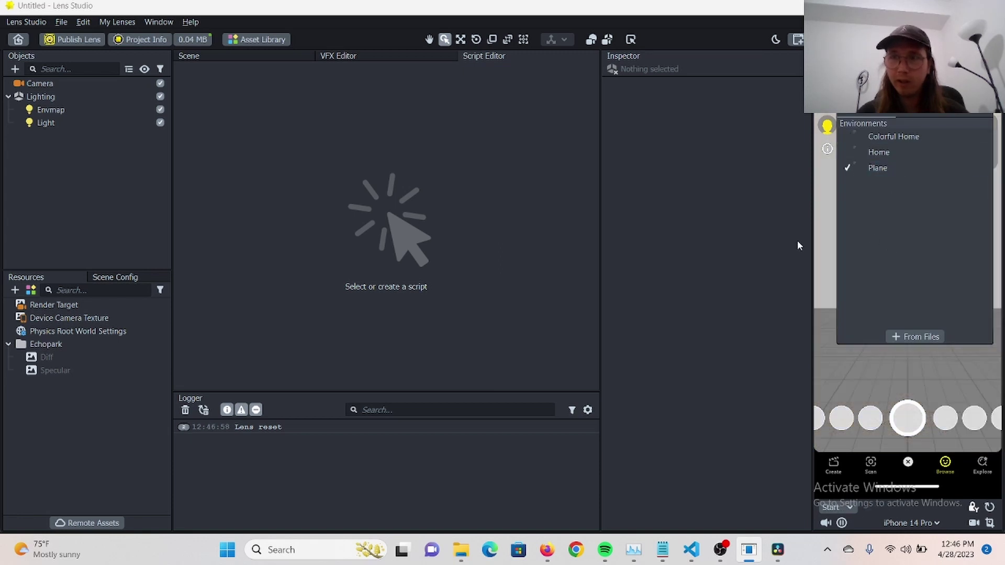
{"action": "left_click", "coordinate": [815, 251]}
{"action": "left_click_drag", "start_coordinate": [830, 286], "coordinate": [874, 292]}
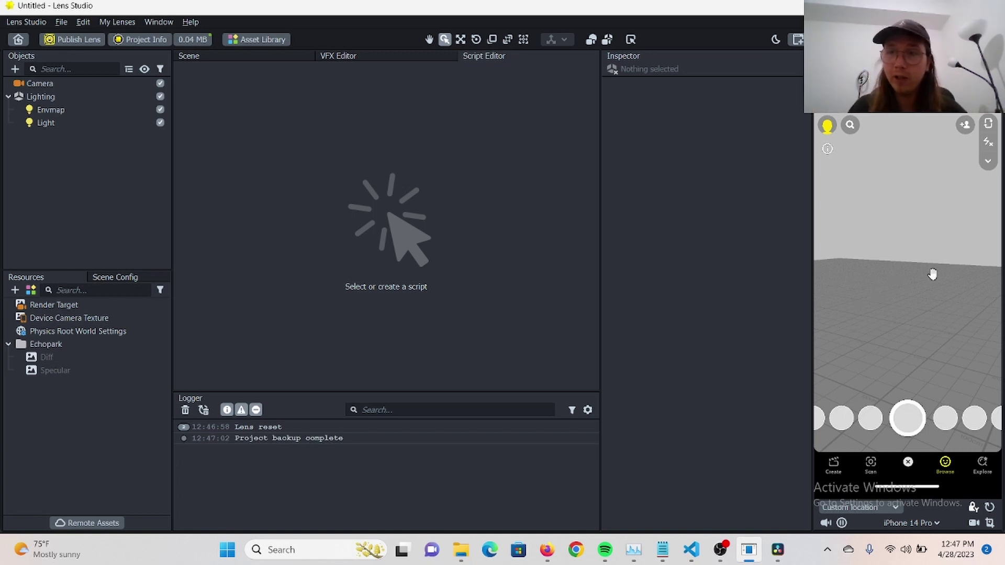
{"action": "left_click_drag", "start_coordinate": [932, 274], "coordinate": [921, 215]}
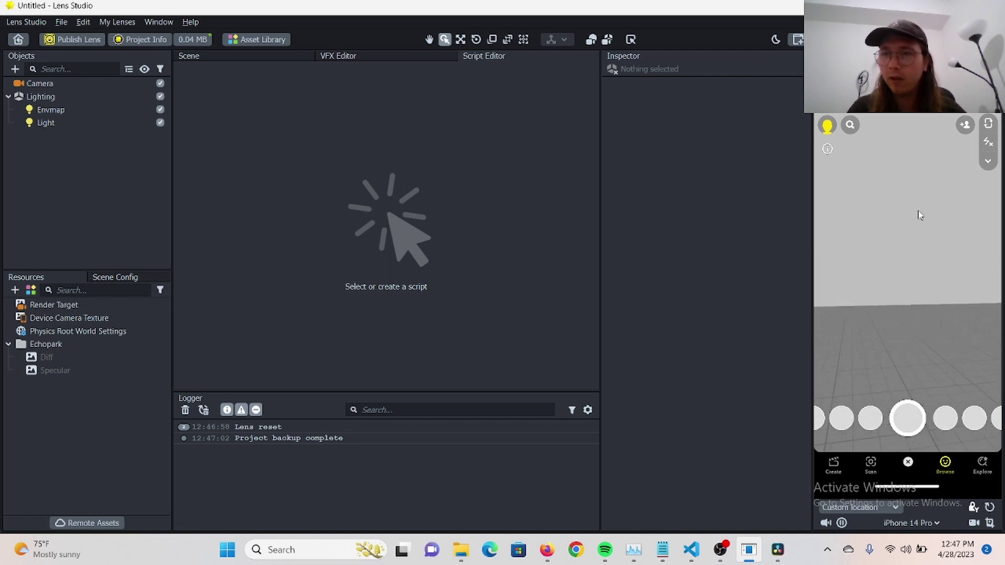
{"action": "left_click_drag", "start_coordinate": [927, 278], "coordinate": [977, 323]}
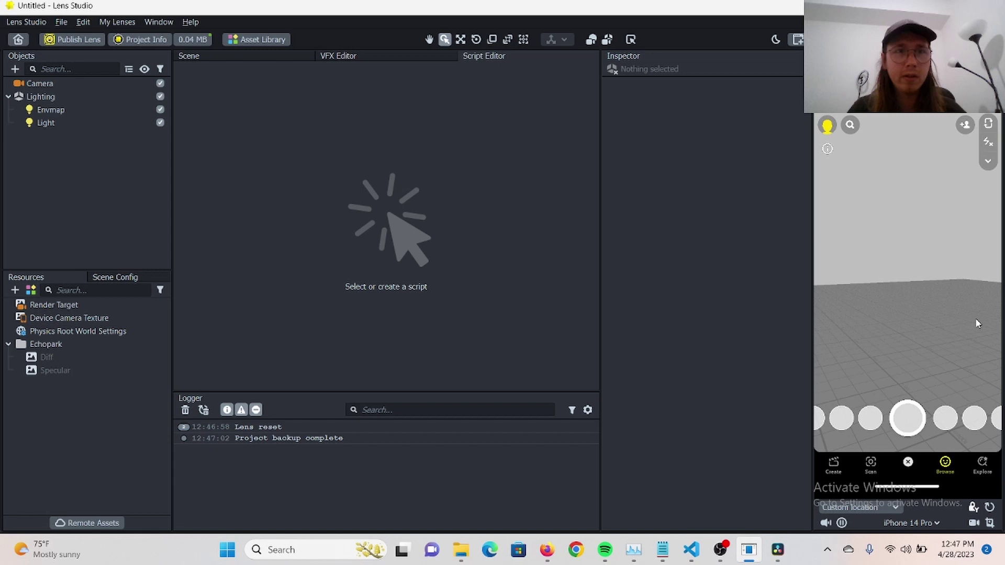
- Add a Device Tracking component to the Camera and set its Tracking Mode to World
{"action": "left_click", "coordinate": [8, 97]}
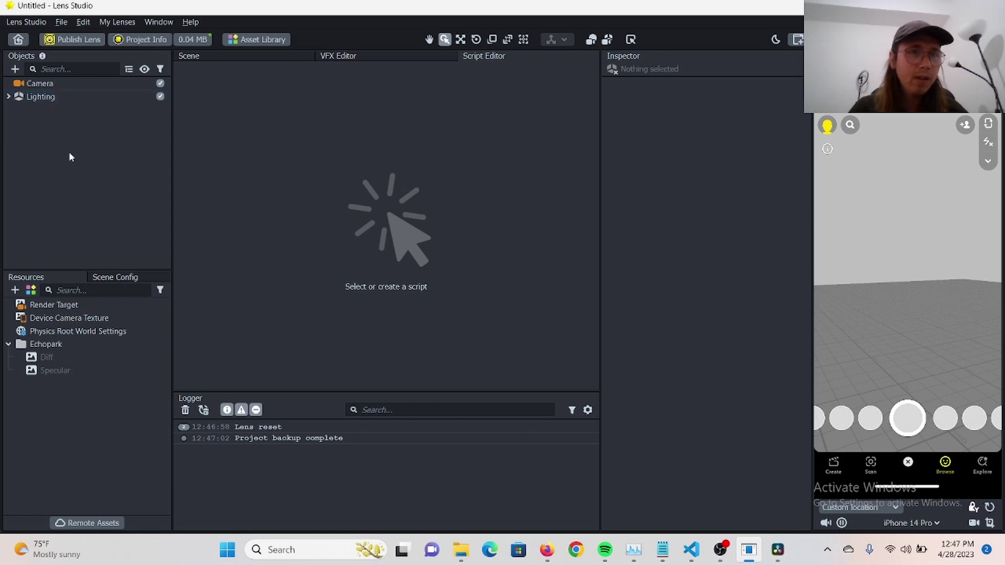
{"action": "left_click", "coordinate": [56, 85]}
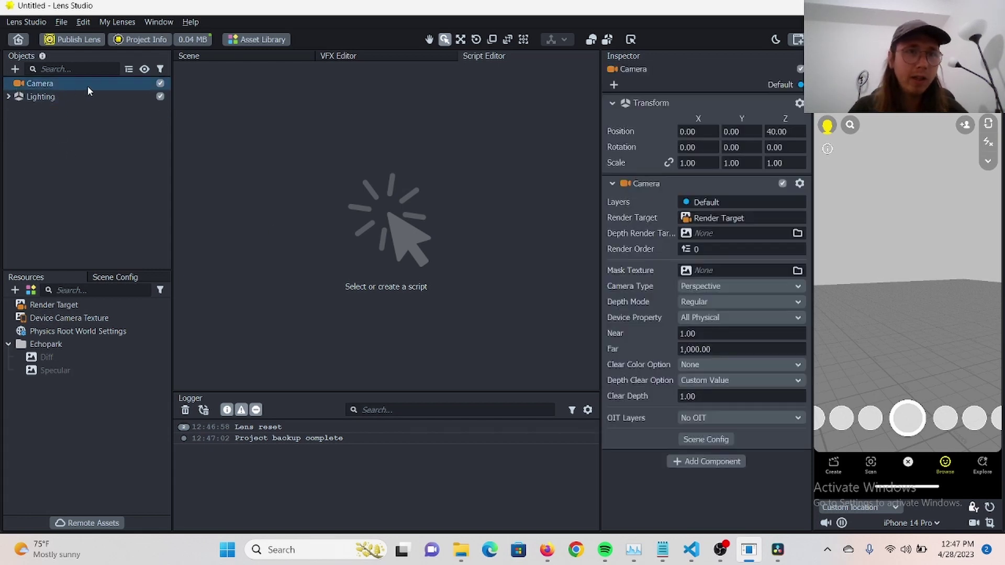
{"action": "left_click", "coordinate": [614, 84]}
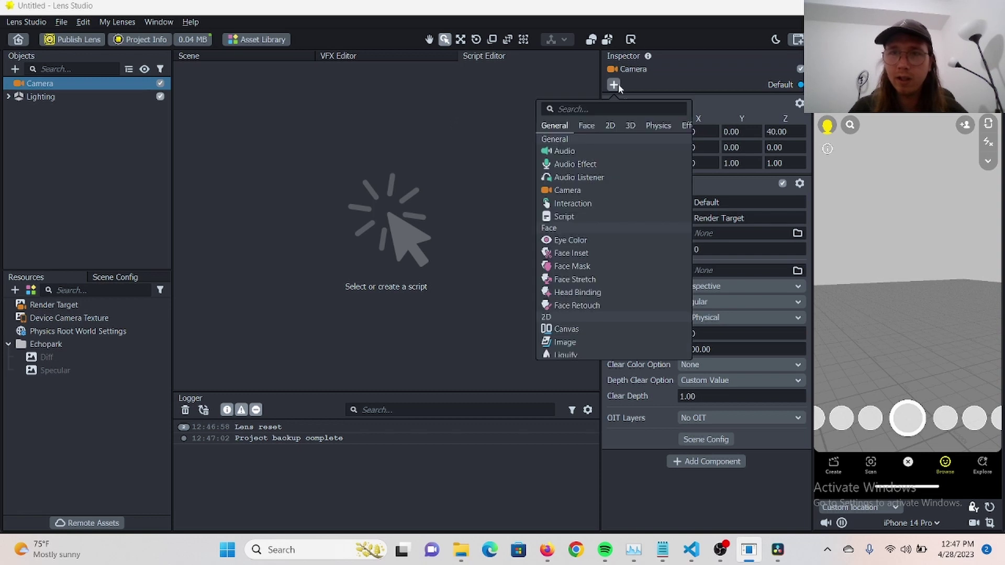
{"action": "type", "text": "device"}
{"action": "key", "text": "Return"}
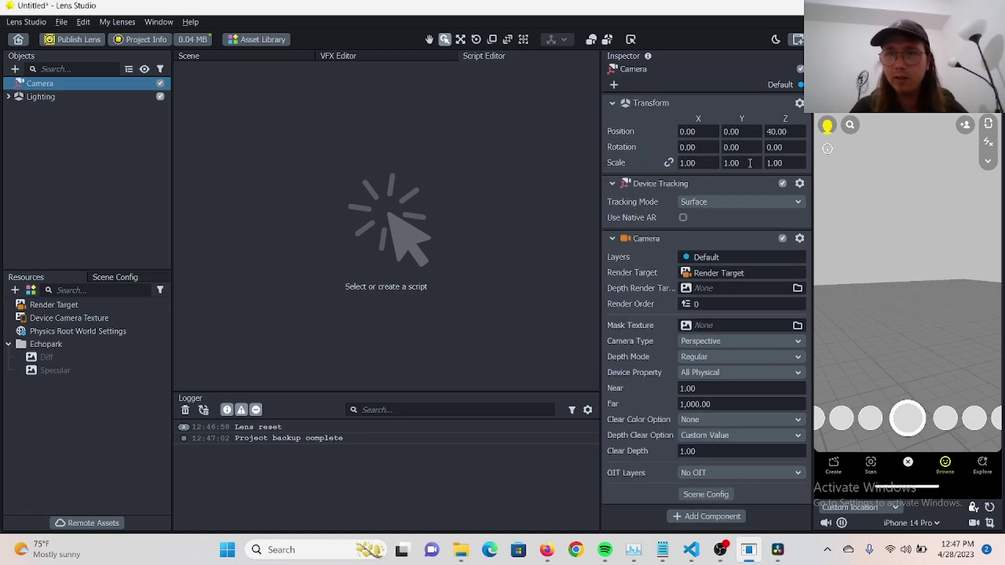
{"action": "left_click", "coordinate": [728, 203]}
{"action": "left_click", "coordinate": [737, 218]}
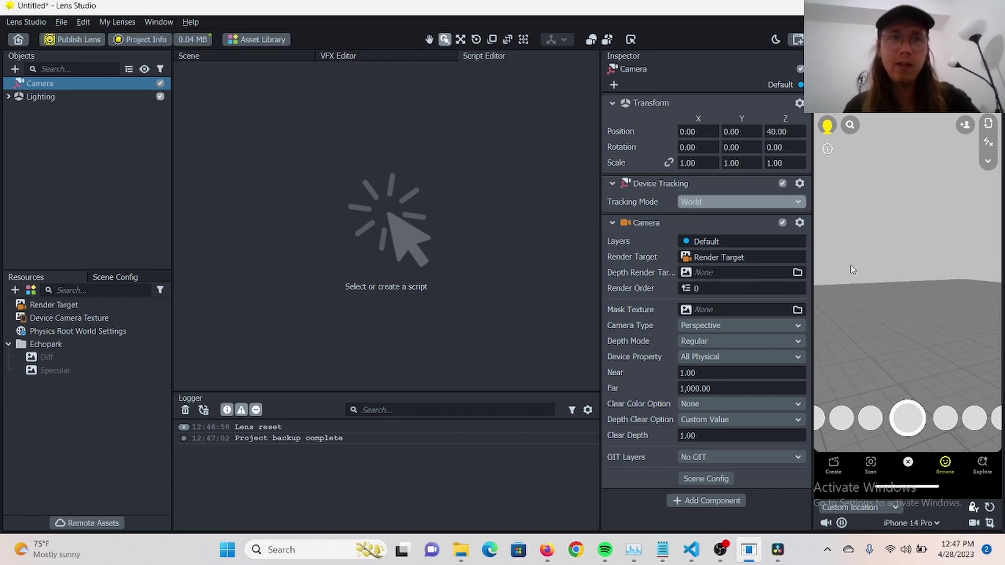
{"action": "left_click", "coordinate": [46, 143]}
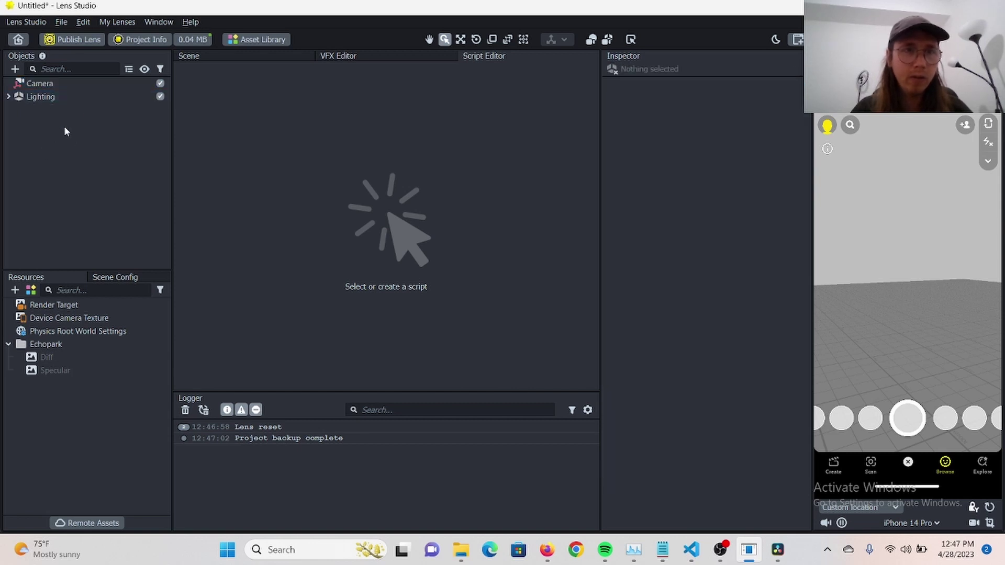
- Add a Box and a Sphere mesh to the scene
{"action": "left_click", "coordinate": [15, 69]}
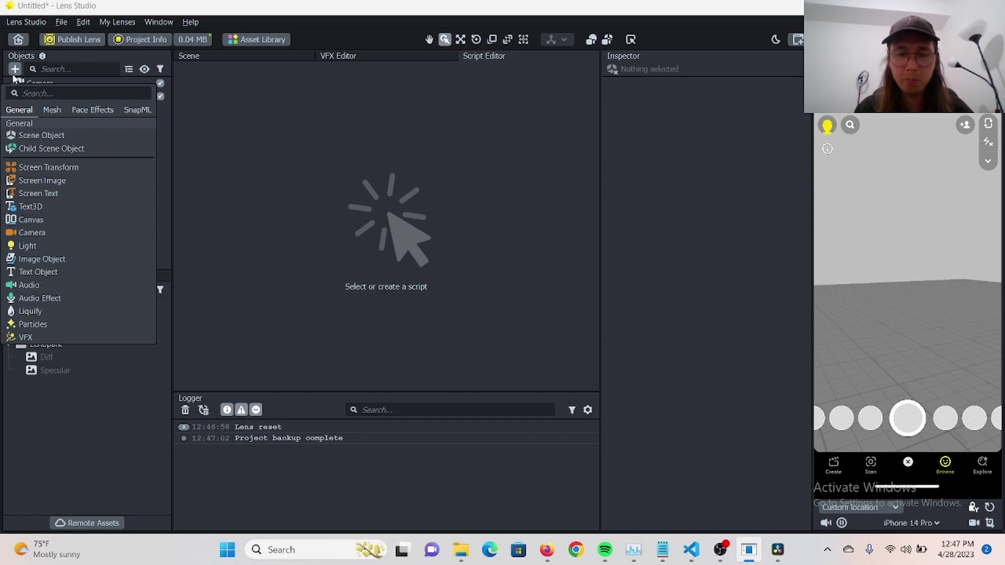
{"action": "type", "text": "li"}
{"action": "key", "text": "Escape"}
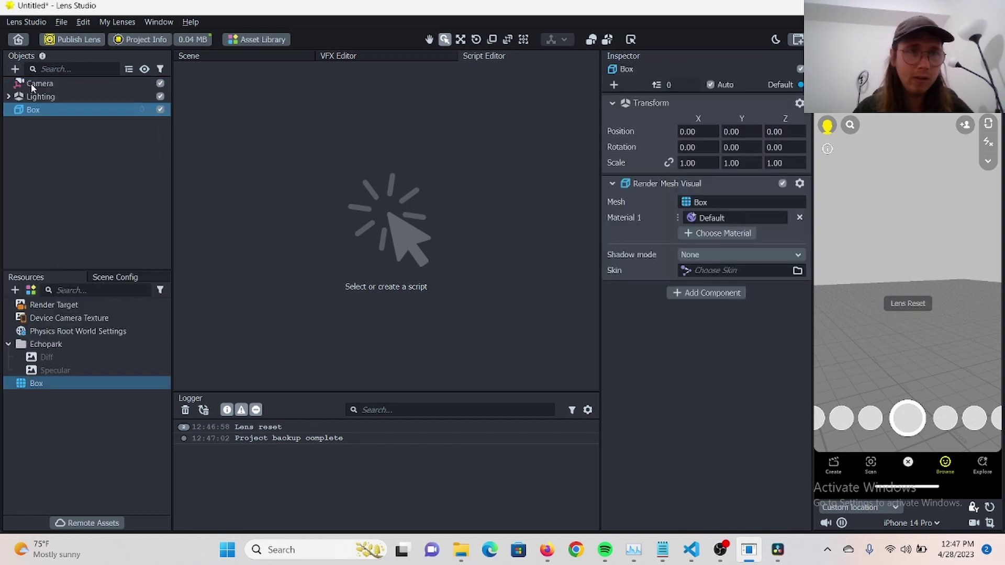
{"action": "left_click", "coordinate": [129, 142]}
{"action": "left_click", "coordinate": [14, 69]}
{"action": "type", "text": "sphere"}
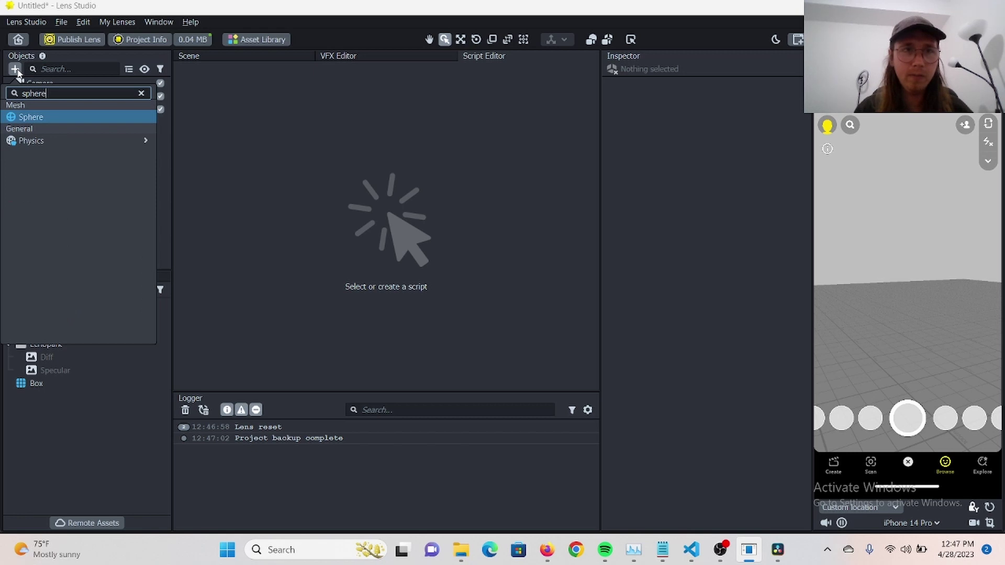
{"action": "key", "text": "Return"}
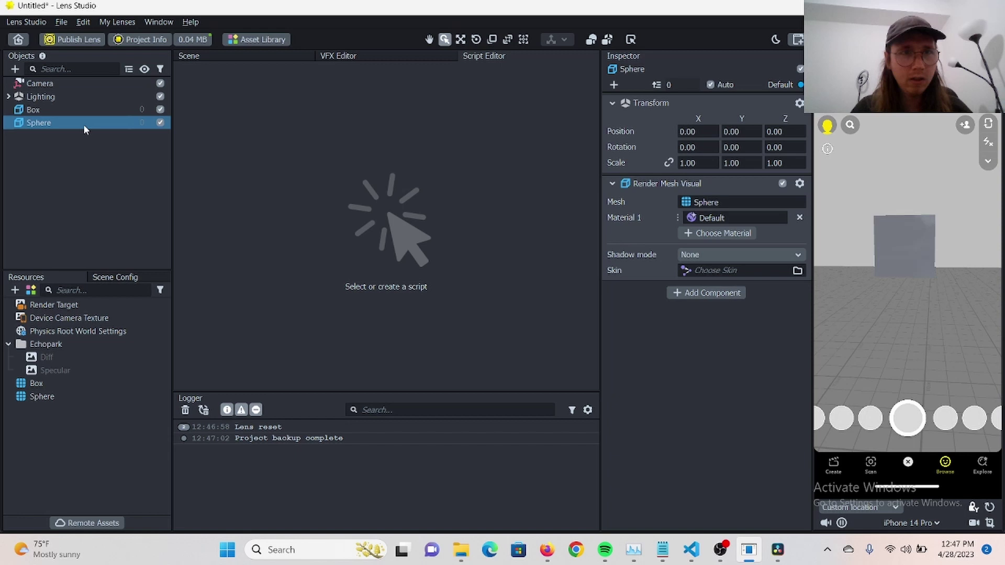
- In the Scene view, move the sphere up high and lower the box to Y -21.2846
{"action": "left_click", "coordinate": [58, 110]}
{"action": "left_click", "coordinate": [59, 123]}
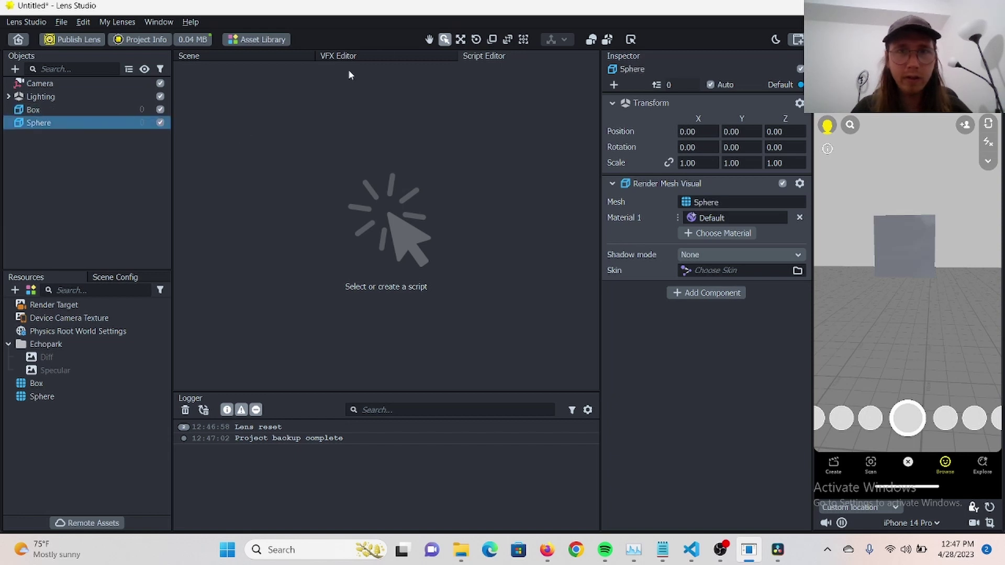
{"action": "left_click", "coordinate": [237, 57]}
{"action": "left_click", "coordinate": [458, 42]}
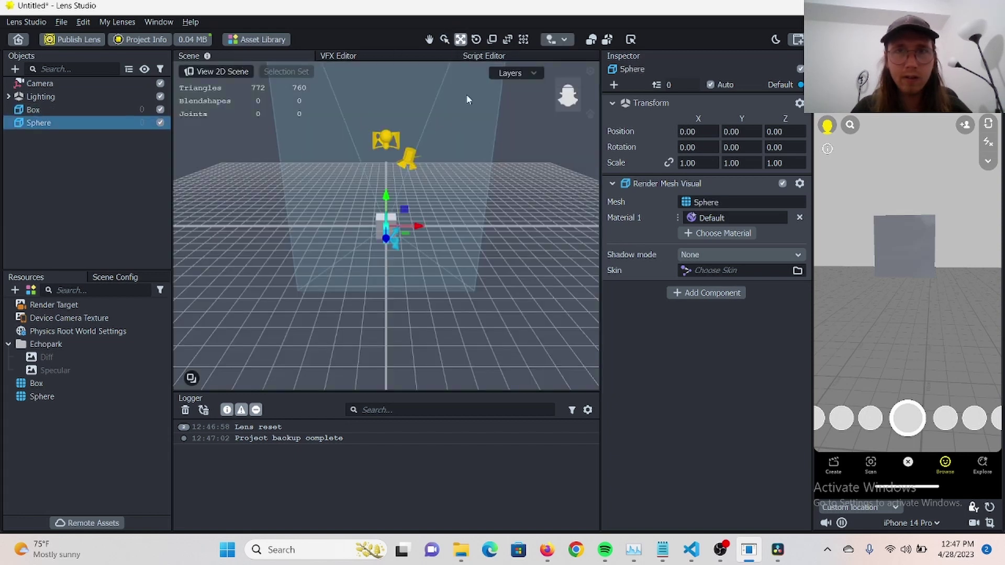
{"action": "left_click_drag", "start_coordinate": [387, 199], "coordinate": [388, 165]}
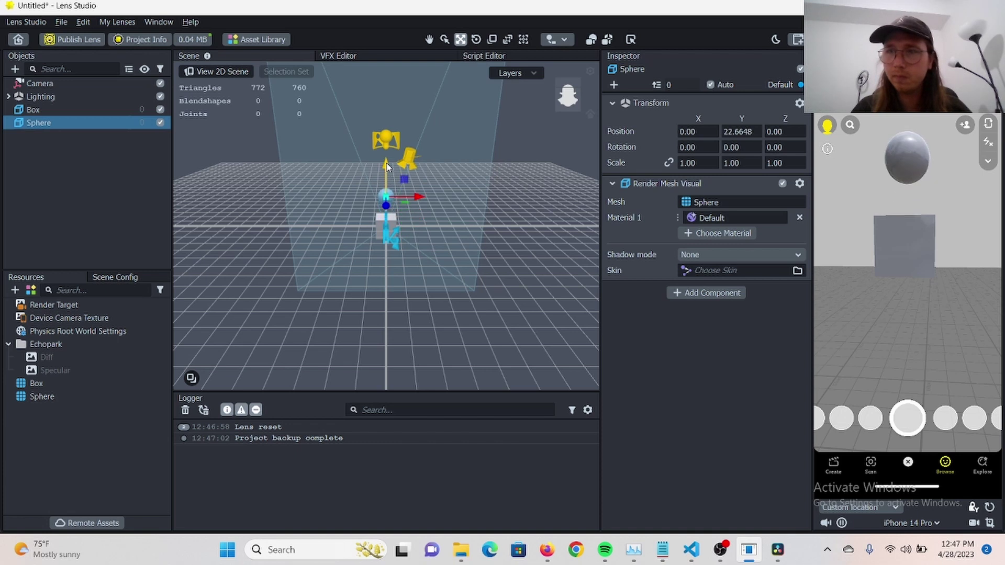
{"action": "left_click", "coordinate": [44, 112]}
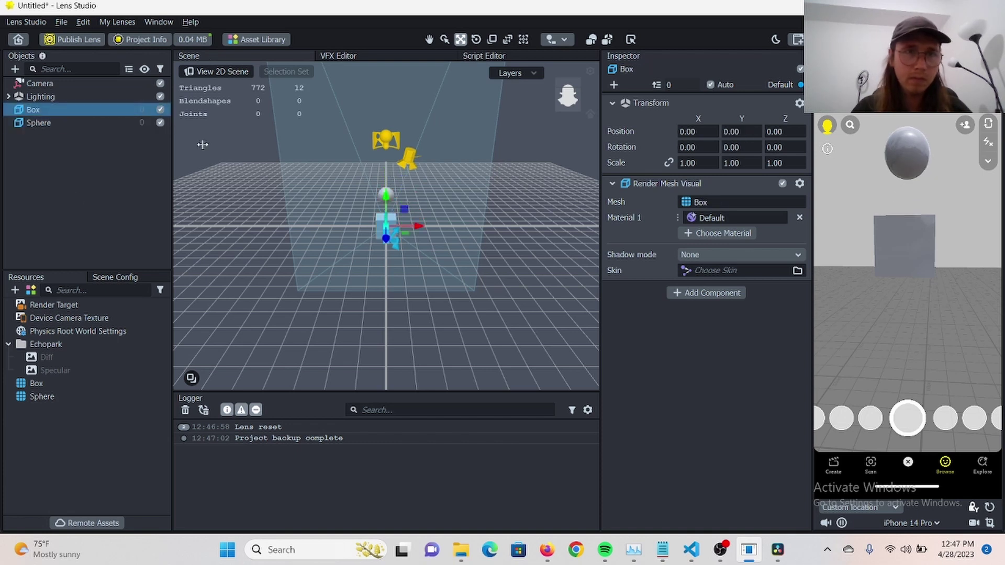
{"action": "left_click_drag", "start_coordinate": [386, 200], "coordinate": [386, 226]}
{"action": "left_click", "coordinate": [102, 217]}
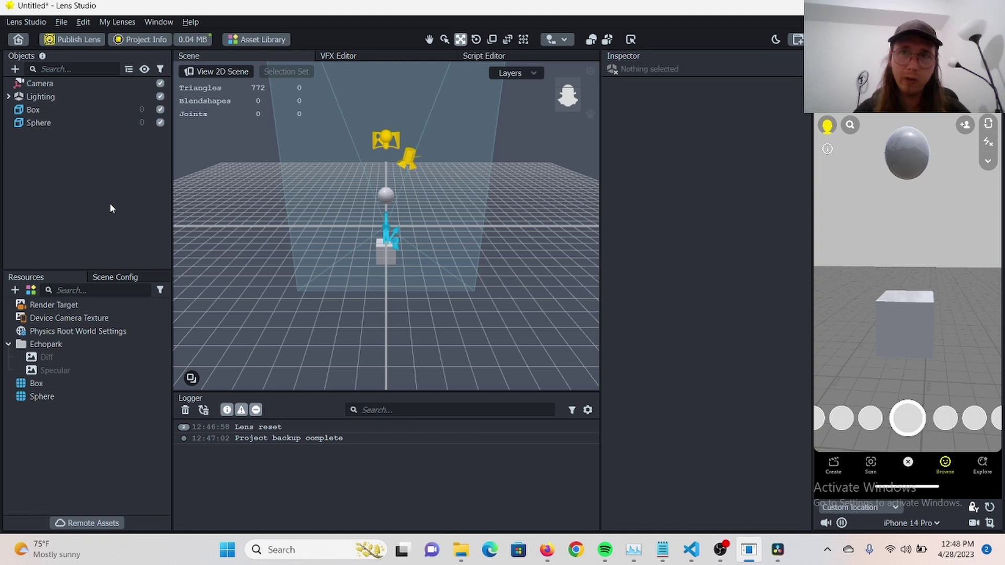
- Add a Physics Body to the Box by mistake, then undo it
{"action": "left_click", "coordinate": [70, 107]}
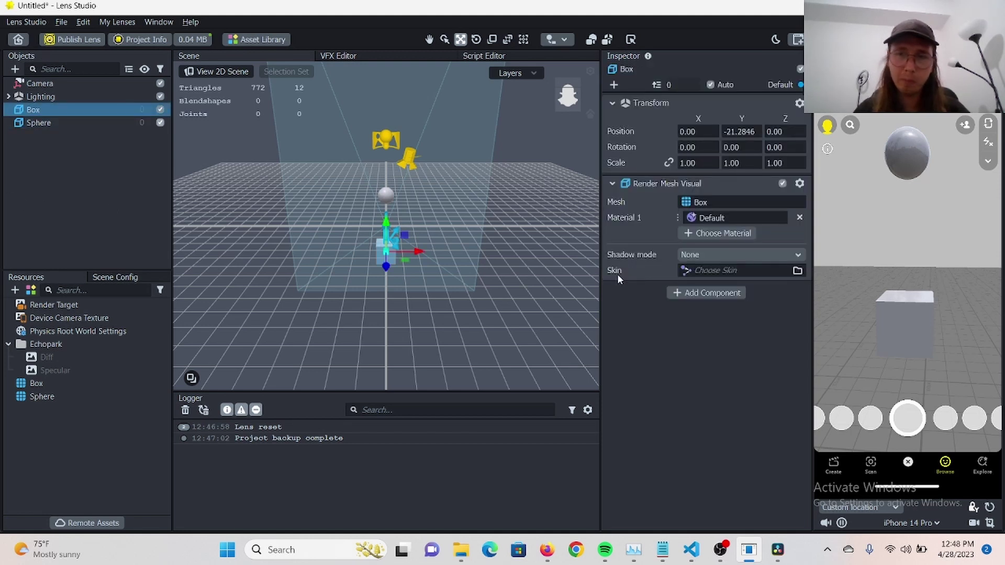
{"action": "left_click", "coordinate": [703, 295]}
{"action": "type", "text": "devi"}
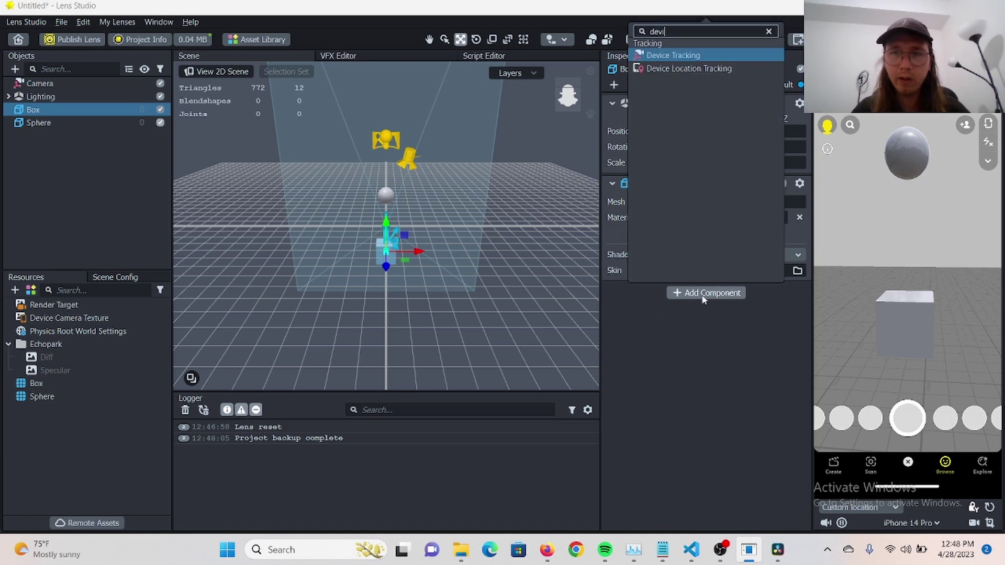
{"action": "left_click", "coordinate": [703, 296]}
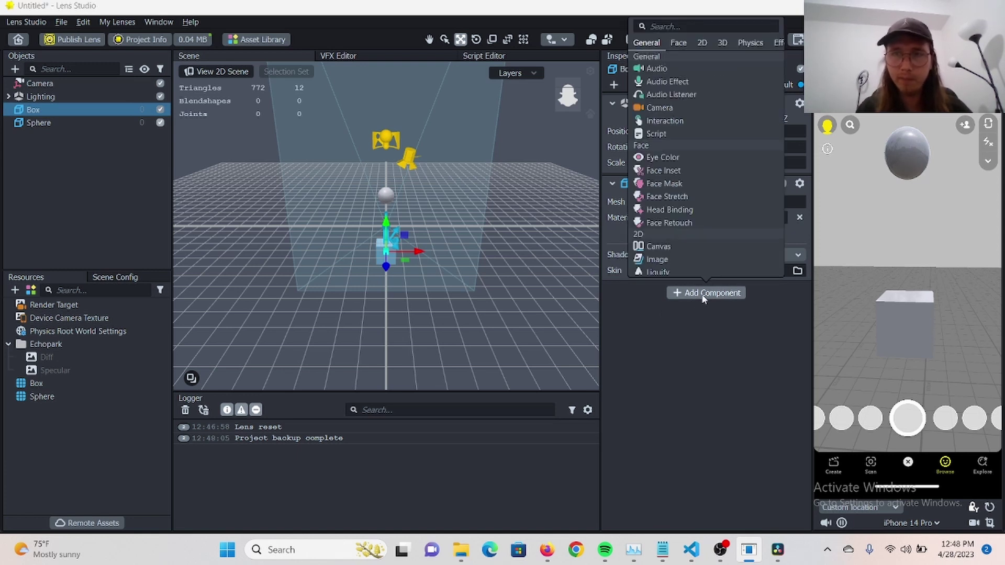
{"action": "type", "text": "phy"}
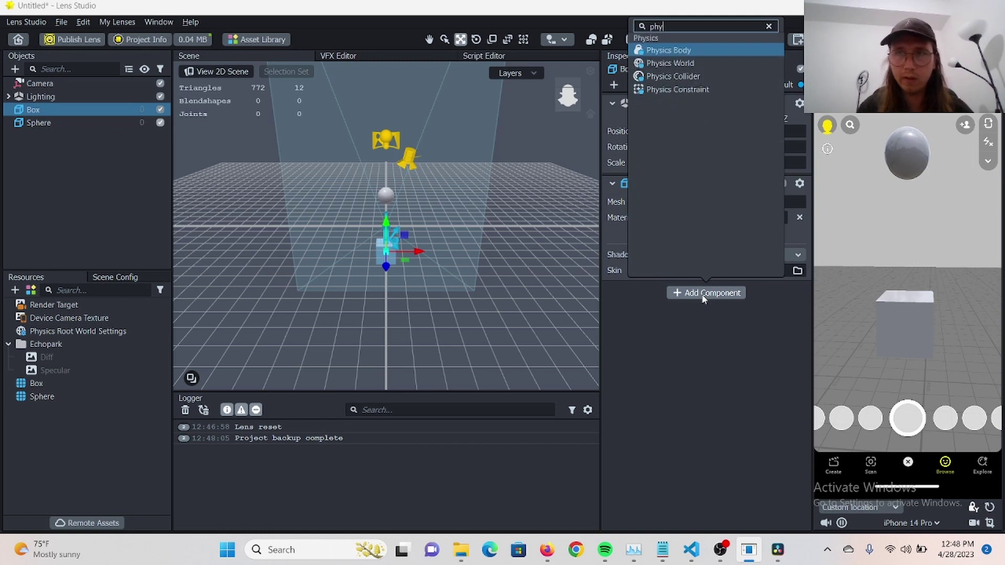
{"action": "key", "text": "Return"}
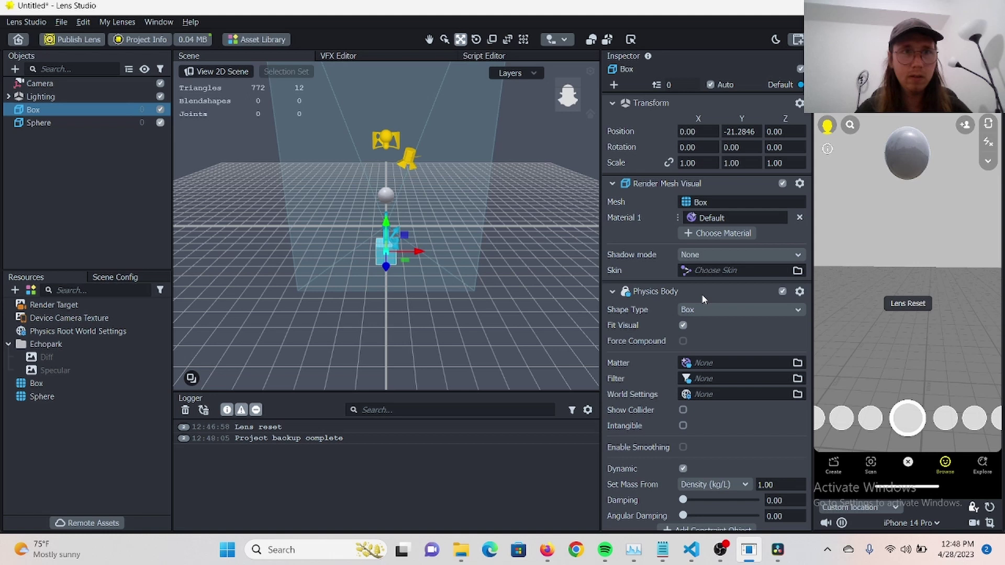
{"action": "key", "text": "ctrl+z"}
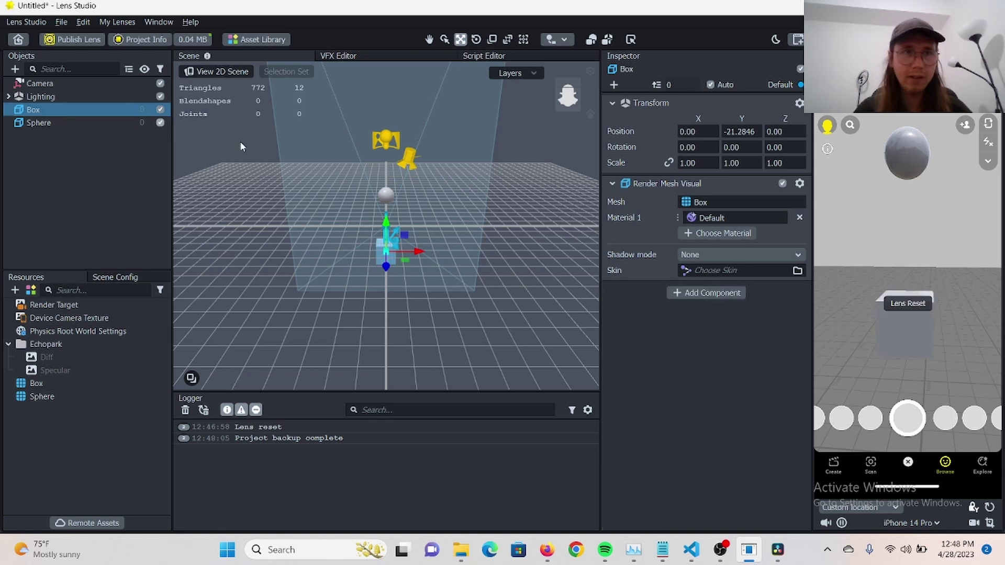
- Add a Physics Body component to the Sphere via the 'phys' search
{"action": "left_click", "coordinate": [90, 124]}
{"action": "left_click", "coordinate": [696, 293]}
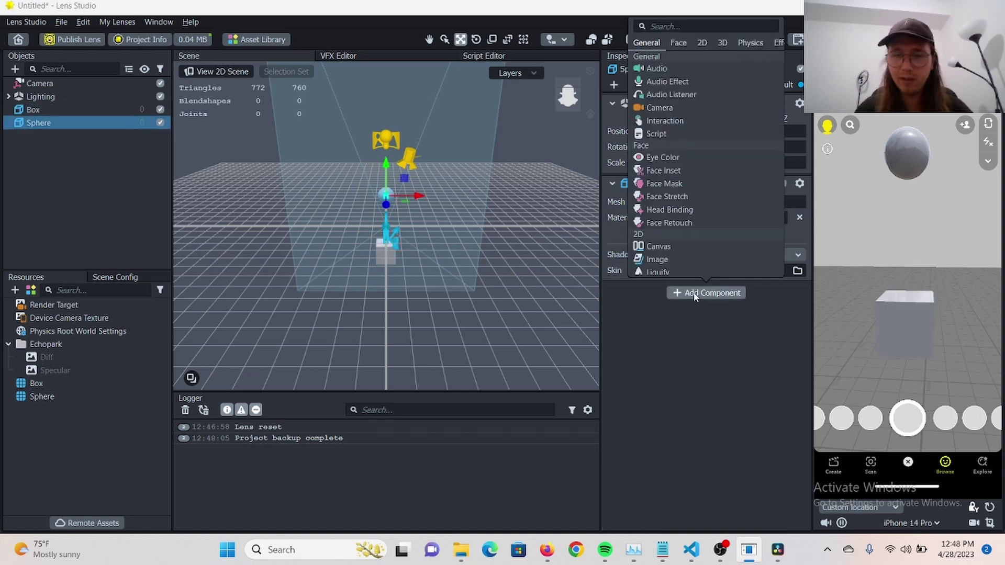
{"action": "type", "text": "phys"}
{"action": "key", "text": "Return"}
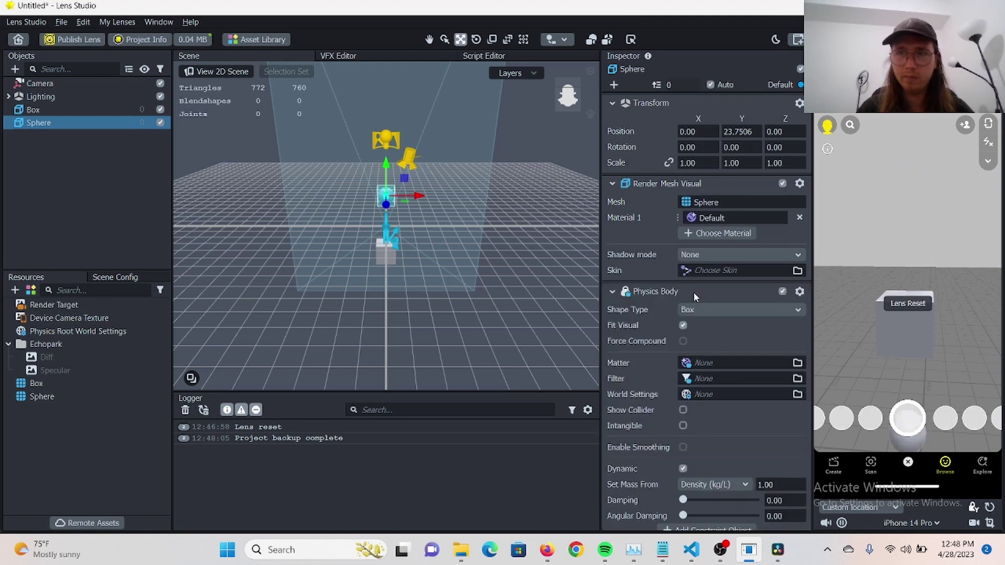
- Toggle the sphere's Dynamic off and on, and try damping 0.45 and density 100
{"action": "scroll", "coordinate": [749, 351], "scroll_direction": "down", "scroll_amount": 1}
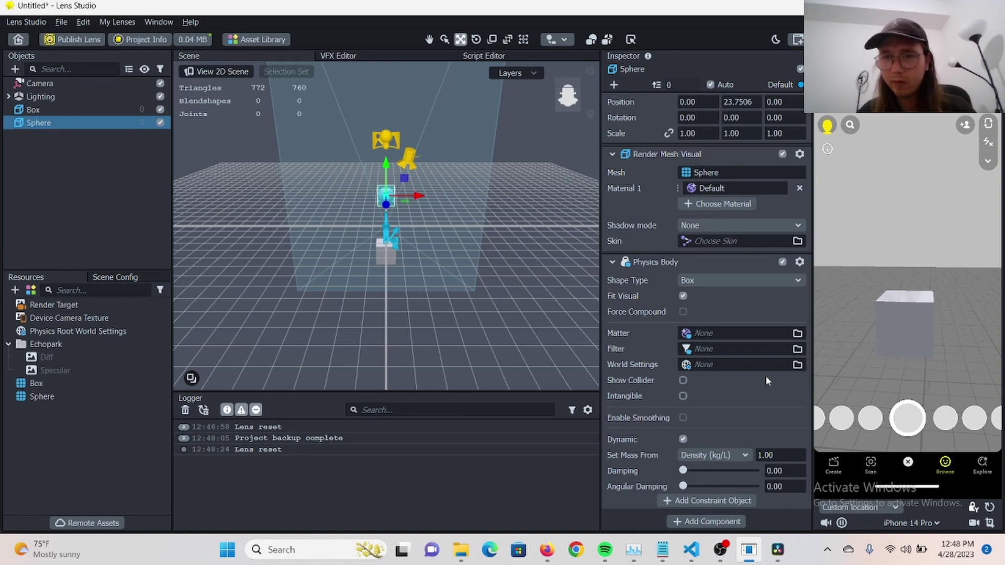
{"action": "left_click", "coordinate": [683, 440]}
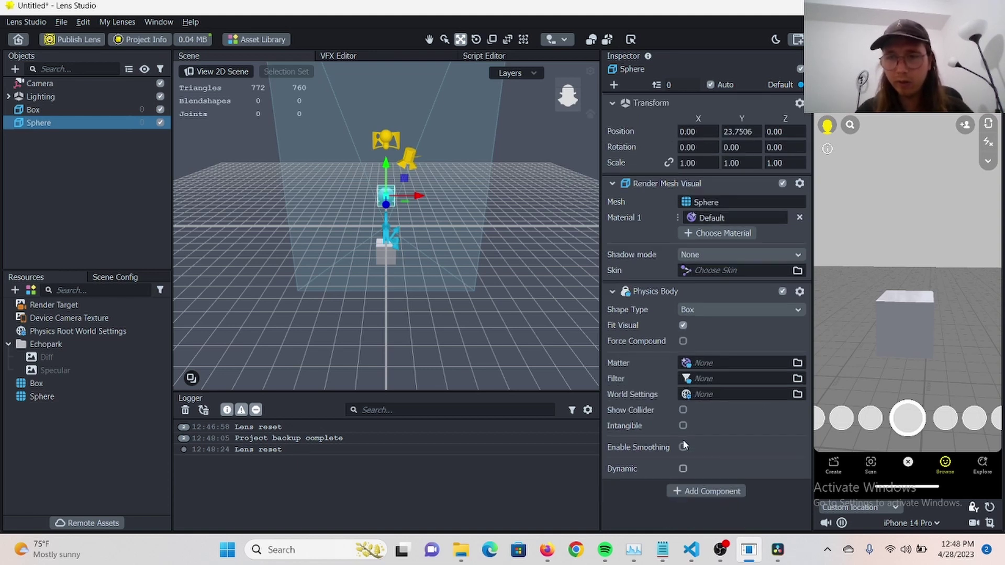
{"action": "left_click", "coordinate": [685, 468]}
{"action": "scroll", "coordinate": [757, 423], "scroll_direction": "down", "scroll_amount": 1}
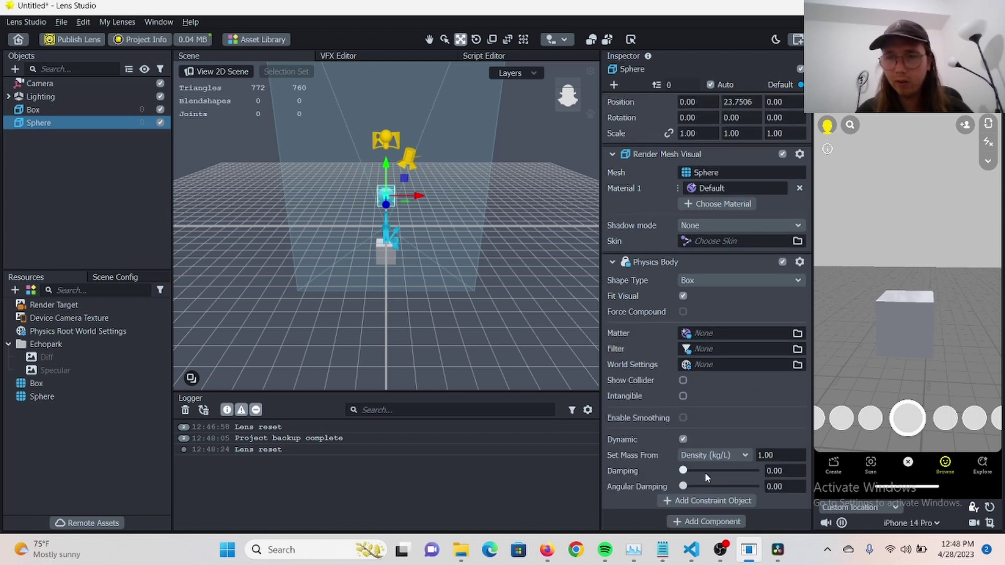
{"action": "left_click_drag", "start_coordinate": [706, 473], "coordinate": [715, 471]}
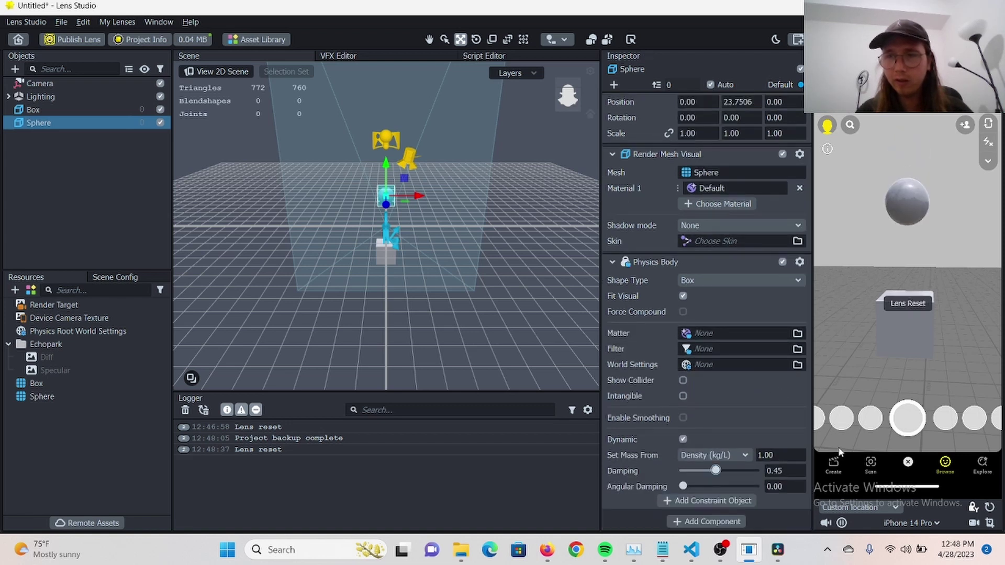
{"action": "left_click", "coordinate": [779, 456]}
{"action": "double_click", "coordinate": [776, 455]}
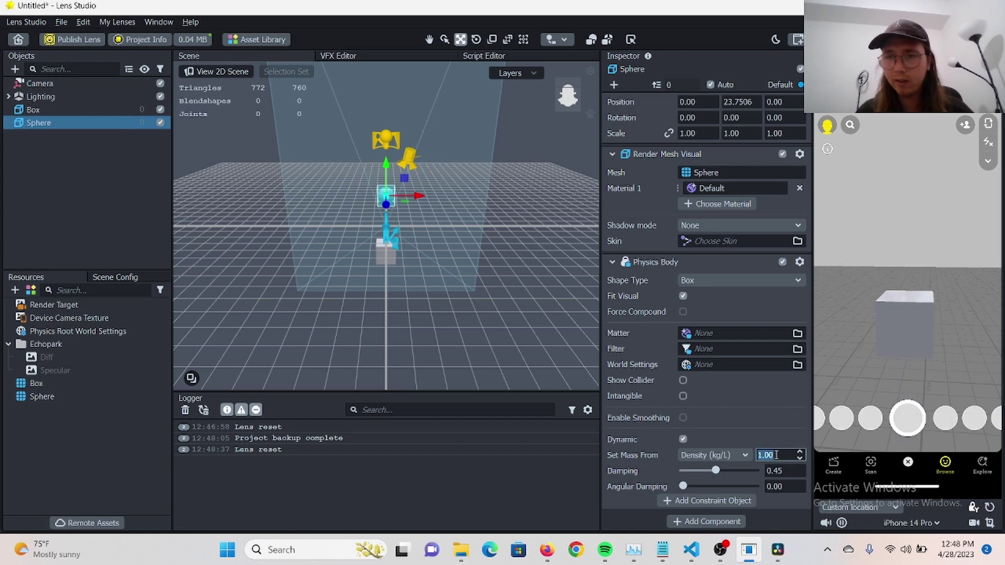
{"action": "type", "text": "100"}
{"action": "key", "text": "Return"}
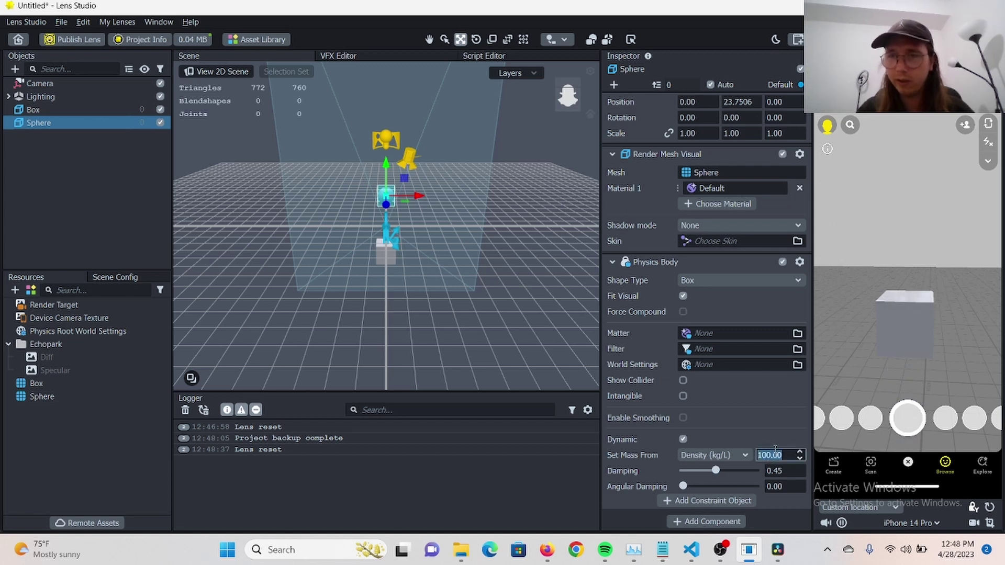
- Reset damping to 0 and density to 1, and turn on Show Collider
{"action": "left_click_drag", "start_coordinate": [716, 470], "coordinate": [682, 471]}
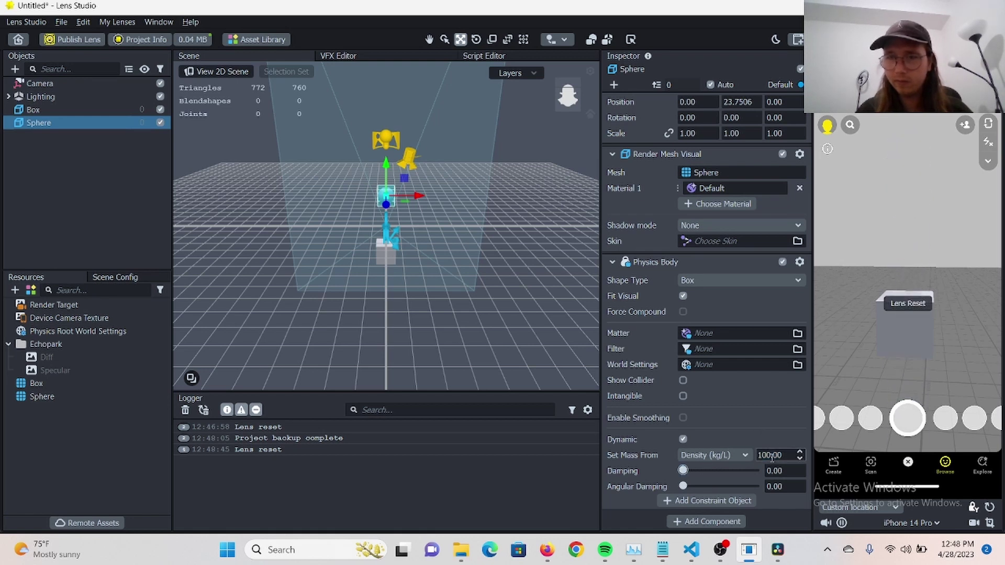
{"action": "double_click", "coordinate": [771, 455]}
{"action": "type", "text": "1"}
{"action": "key", "text": "Return"}
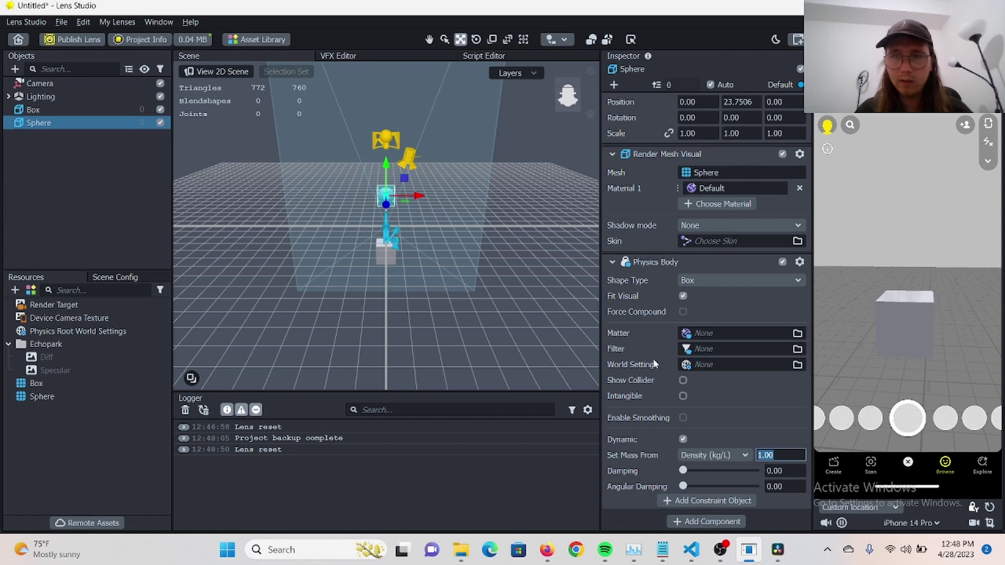
{"action": "left_click", "coordinate": [683, 381]}
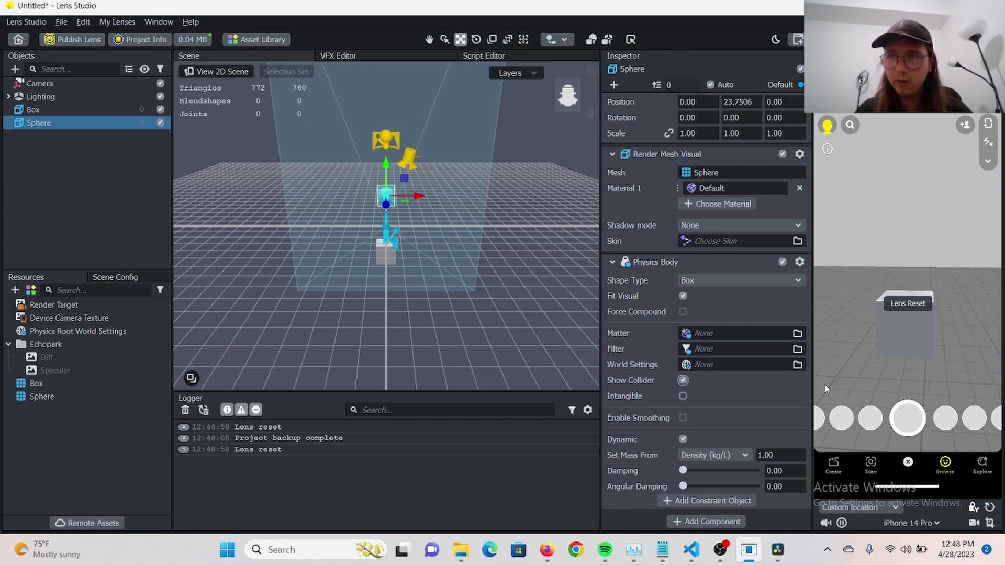
- Add a Physics Collider to the Box so the sphere lands on it
{"action": "left_click", "coordinate": [79, 184]}
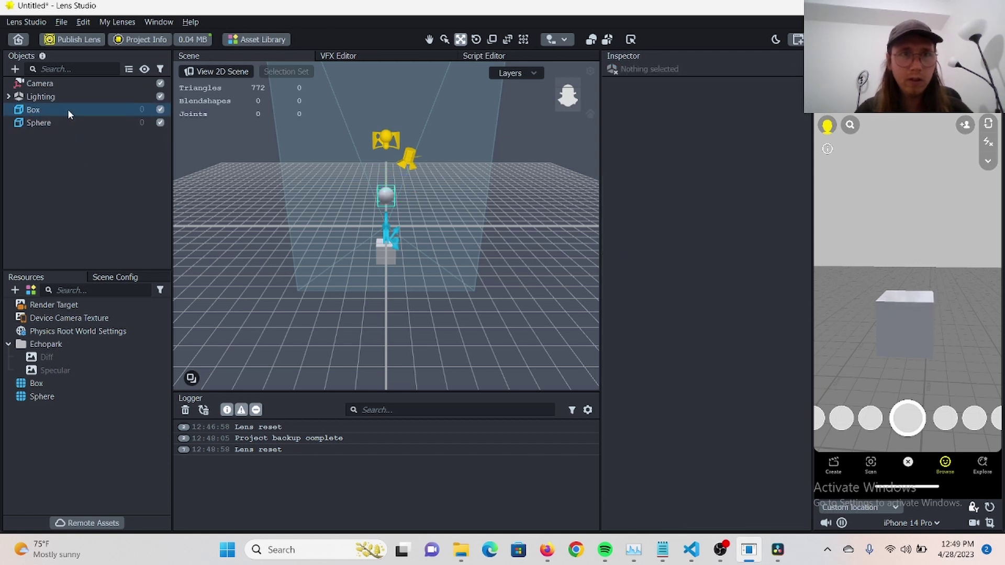
{"action": "left_click", "coordinate": [67, 109]}
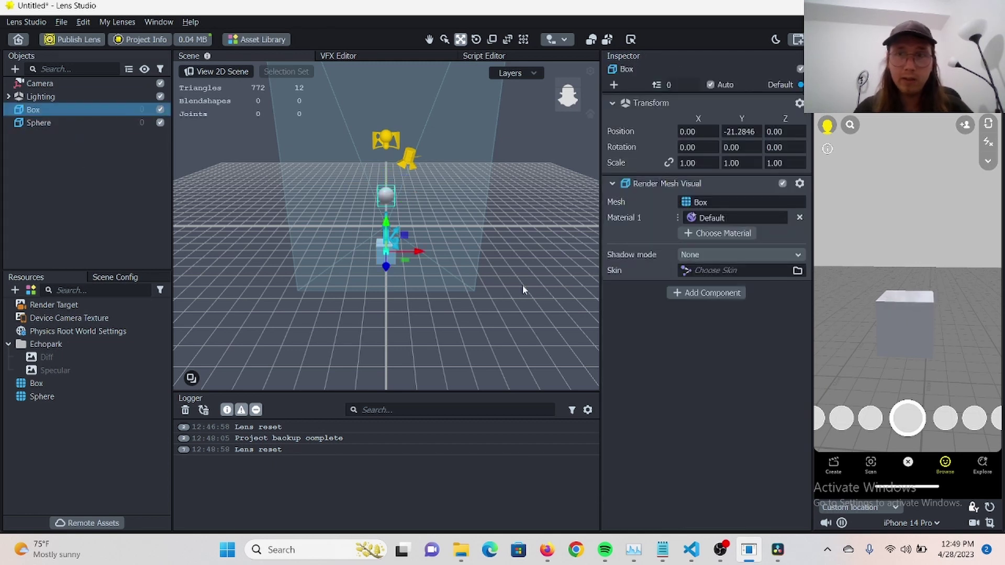
{"action": "left_click", "coordinate": [722, 294]}
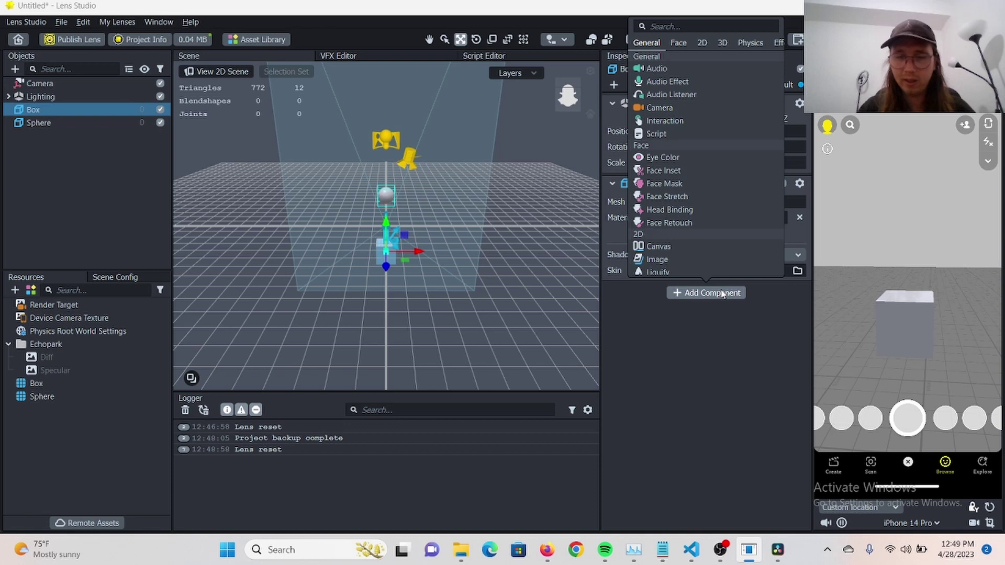
{"action": "type", "text": "phy"}
{"action": "key", "text": "Down"}
{"action": "key", "text": "Down"}
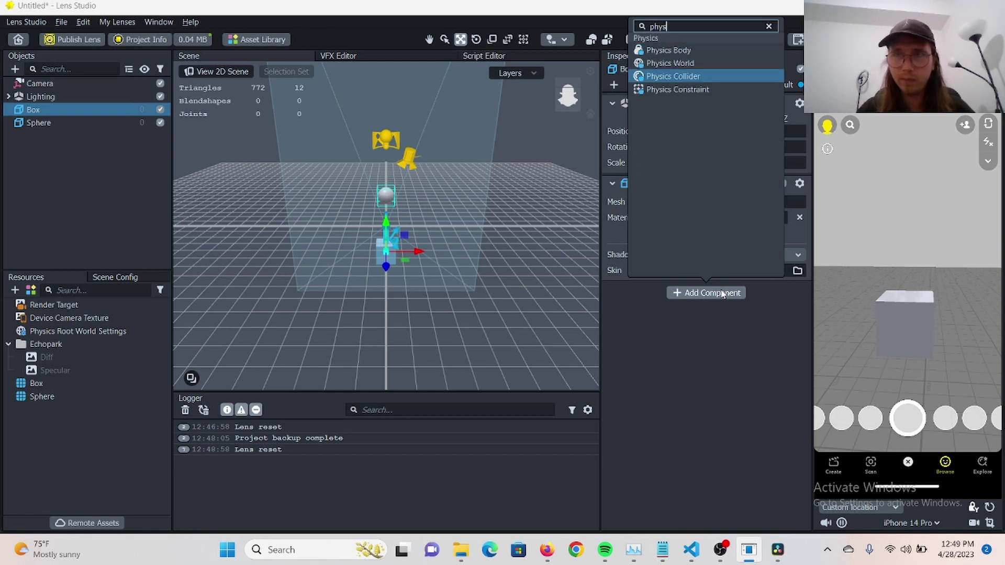
{"action": "key", "text": "Return"}
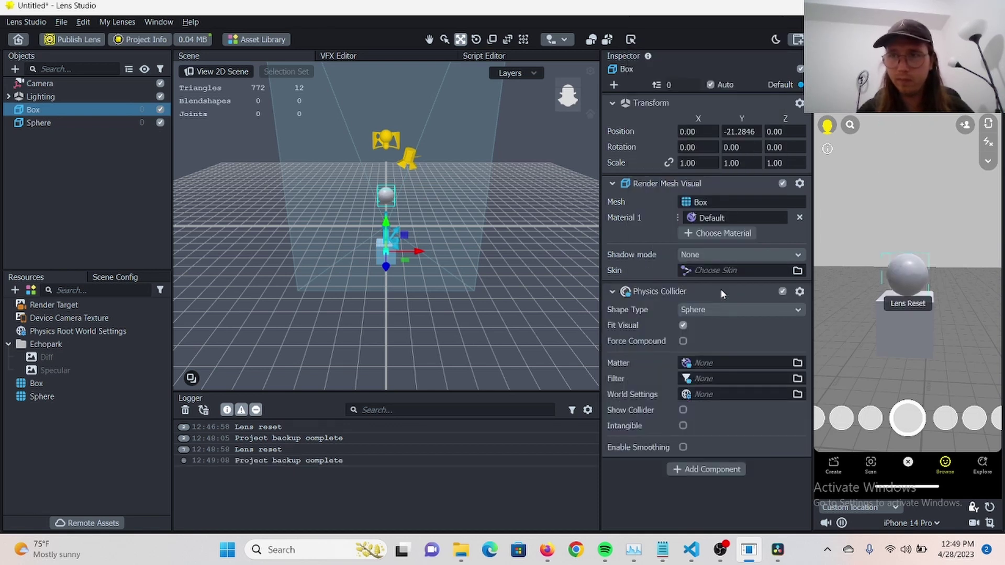
{"action": "left_click_drag", "start_coordinate": [959, 334], "coordinate": [893, 354]}
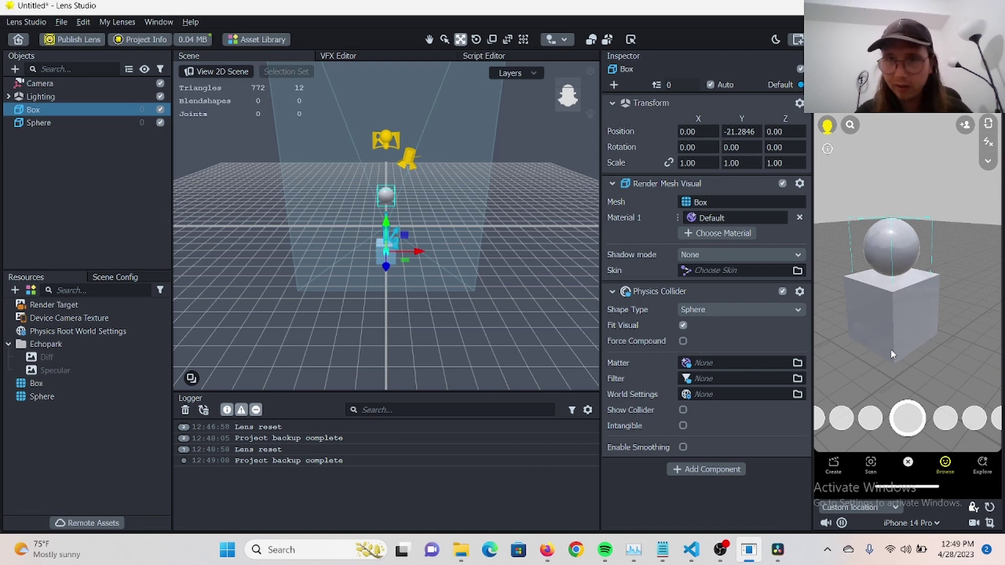
- Change the Sphere's Physics Body shape type from Box to Sphere
{"action": "left_click", "coordinate": [77, 122]}
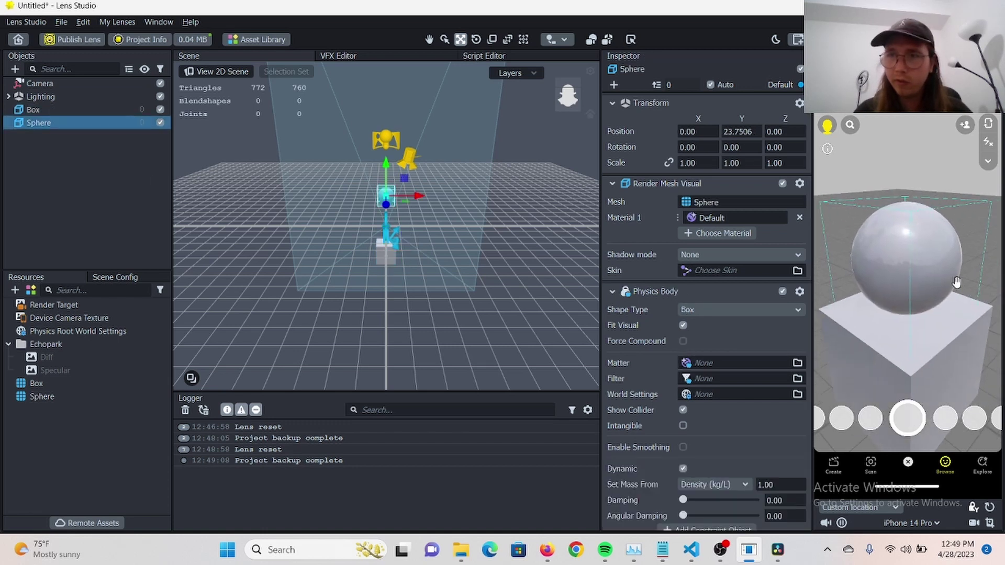
{"action": "left_click_drag", "start_coordinate": [956, 282], "coordinate": [972, 265]}
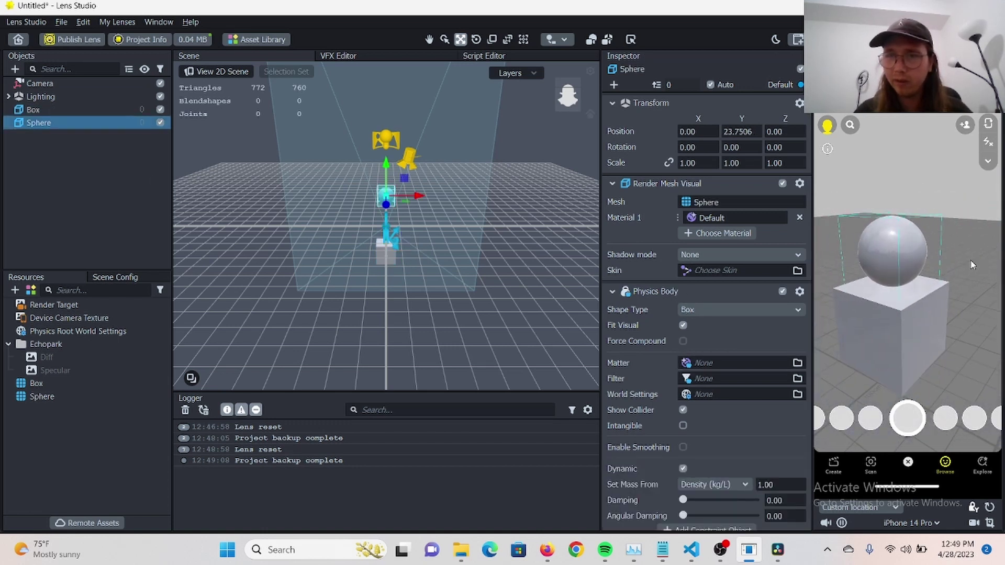
{"action": "left_click", "coordinate": [706, 313]}
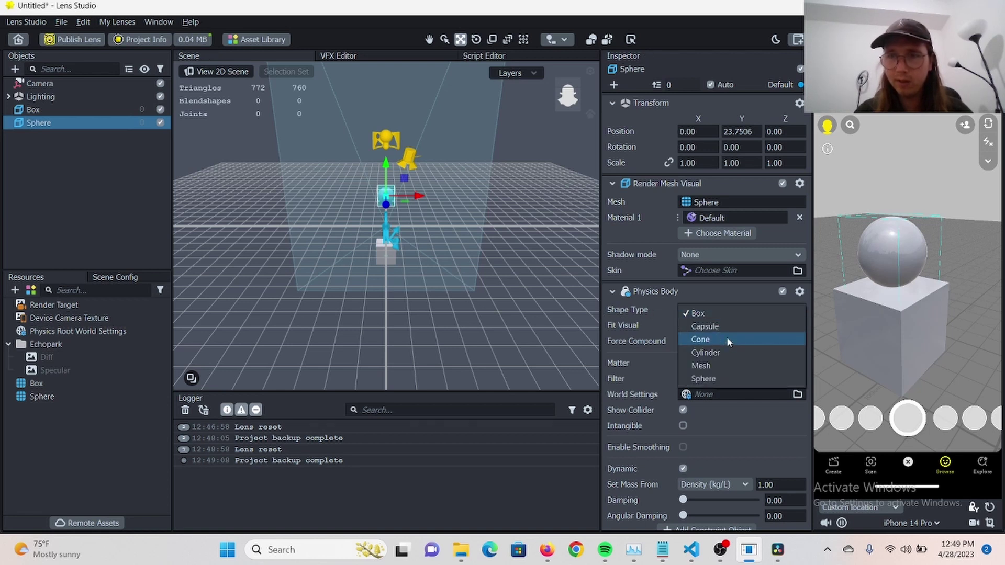
{"action": "left_click", "coordinate": [726, 378]}
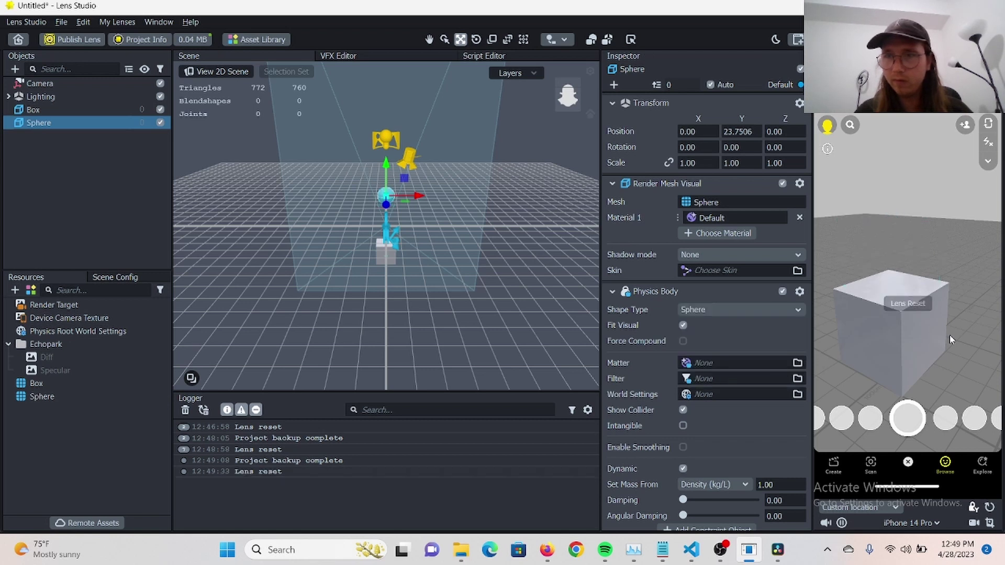
{"action": "left_click", "coordinate": [774, 314]}
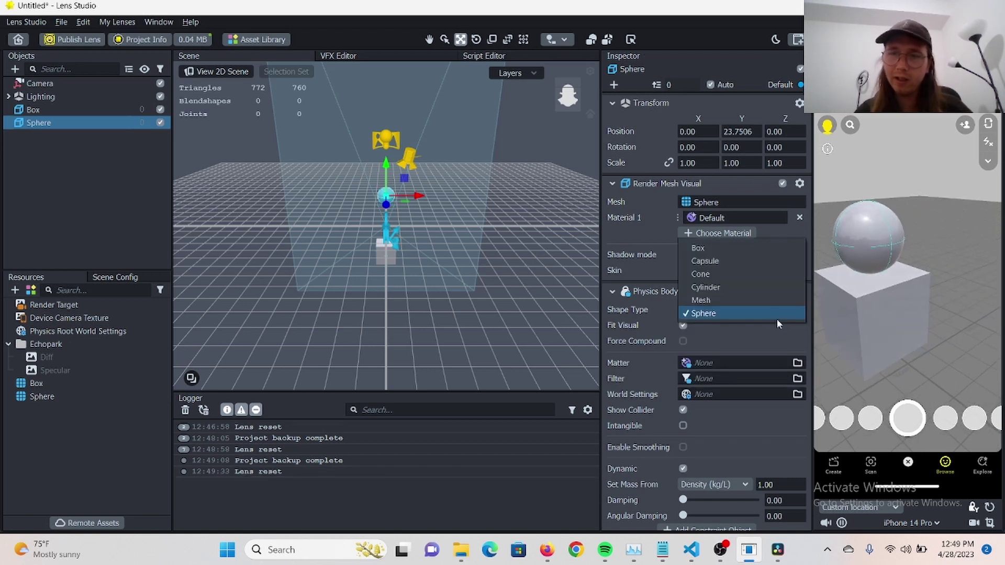
{"action": "left_click", "coordinate": [733, 313]}
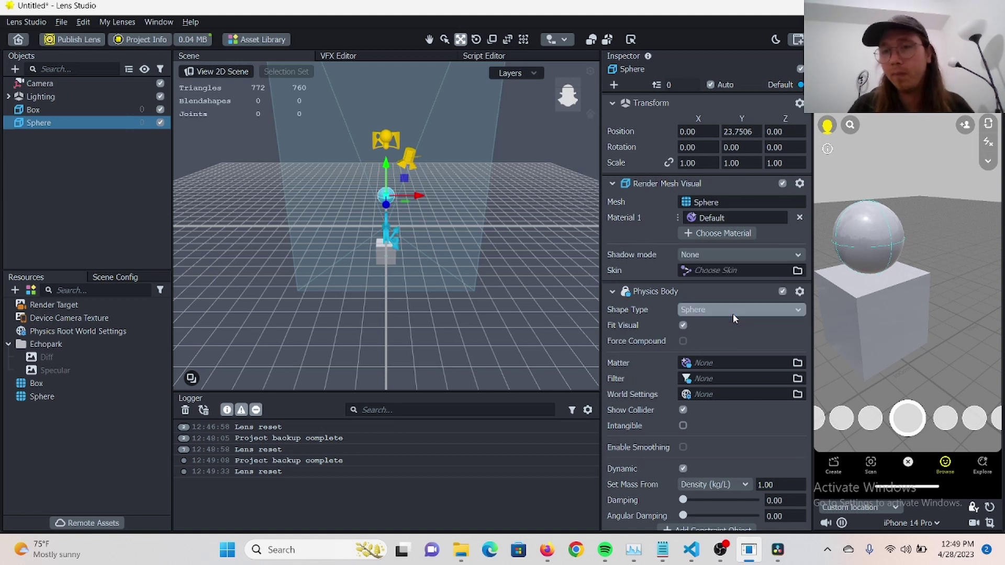
- Set the Box's collider shape to Box and turn on its Show Collider outline
{"action": "left_click", "coordinate": [34, 109]}
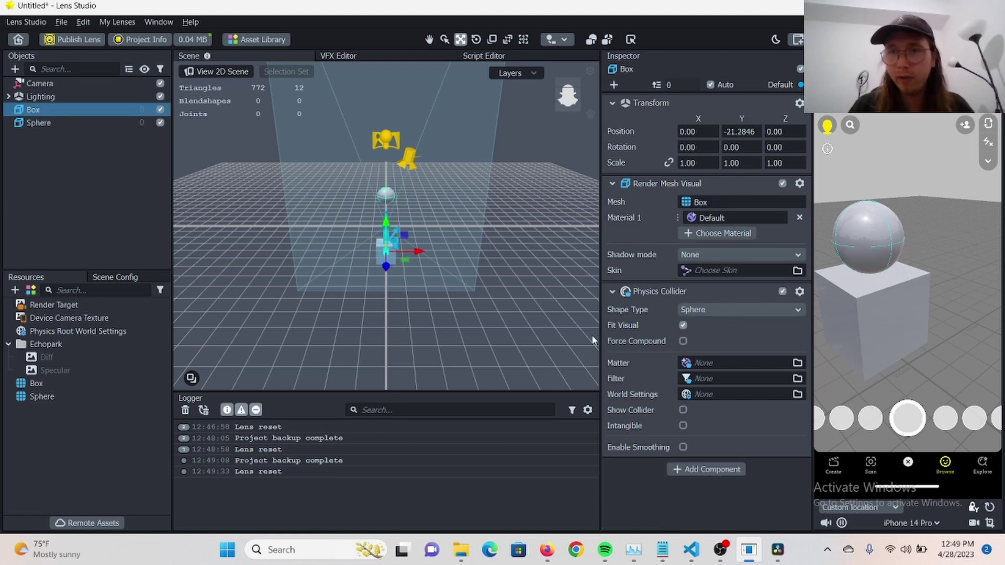
{"action": "left_click", "coordinate": [721, 310]}
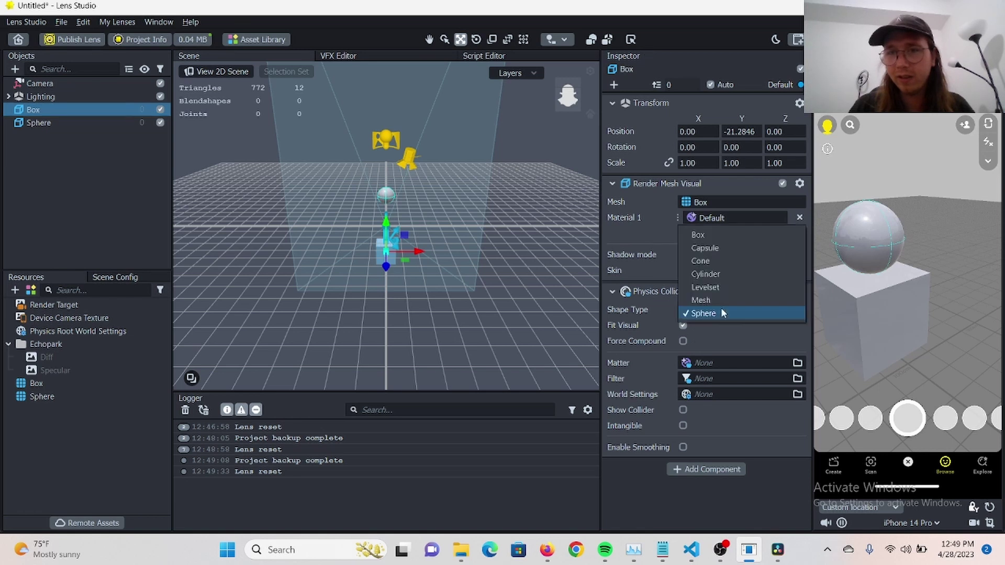
{"action": "left_click", "coordinate": [733, 235]}
{"action": "left_click_drag", "start_coordinate": [909, 357], "coordinate": [887, 370]}
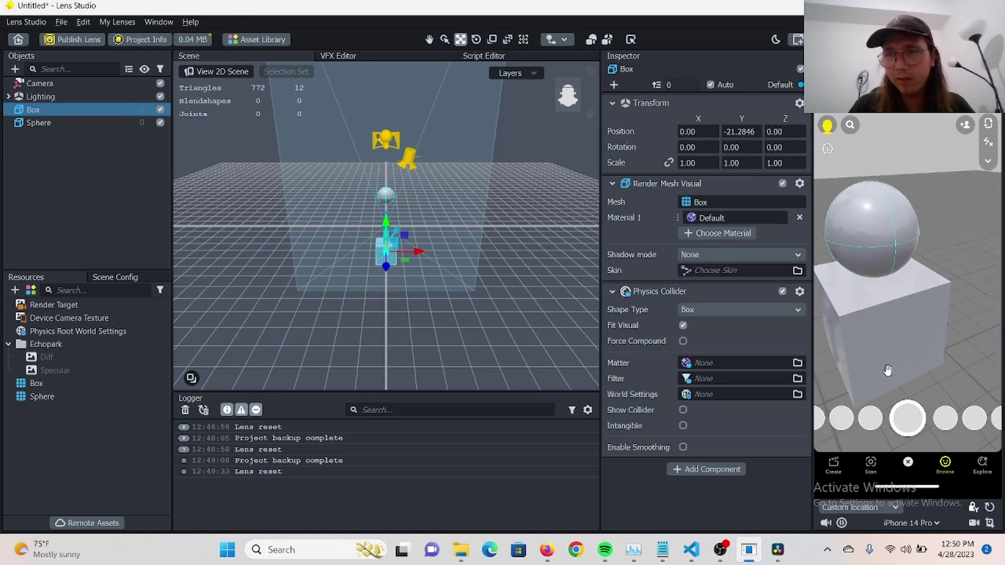
{"action": "left_click", "coordinate": [683, 410]}
{"action": "left_click_drag", "start_coordinate": [922, 325], "coordinate": [967, 347]}
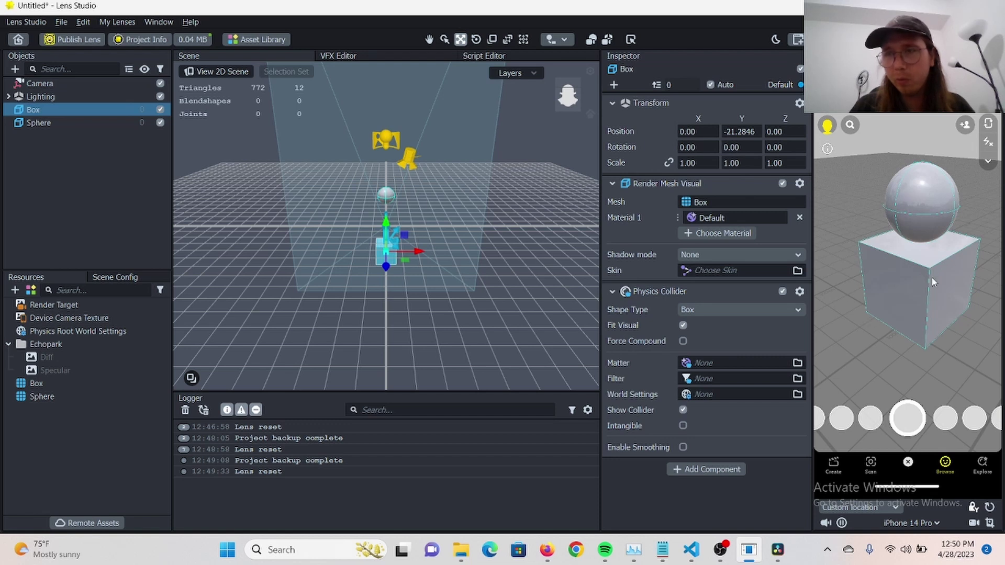
{"action": "left_click_drag", "start_coordinate": [916, 332], "coordinate": [906, 317]}
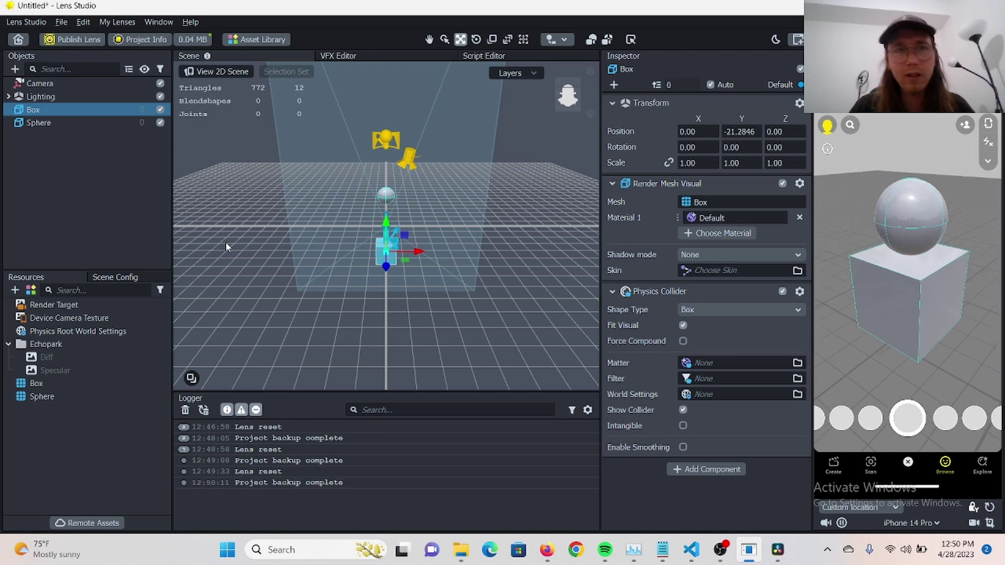
- Rotate the Box to X -17.2465 with the Rotate gizmo
{"action": "left_click", "coordinate": [70, 98]}
{"action": "left_click", "coordinate": [63, 110]}
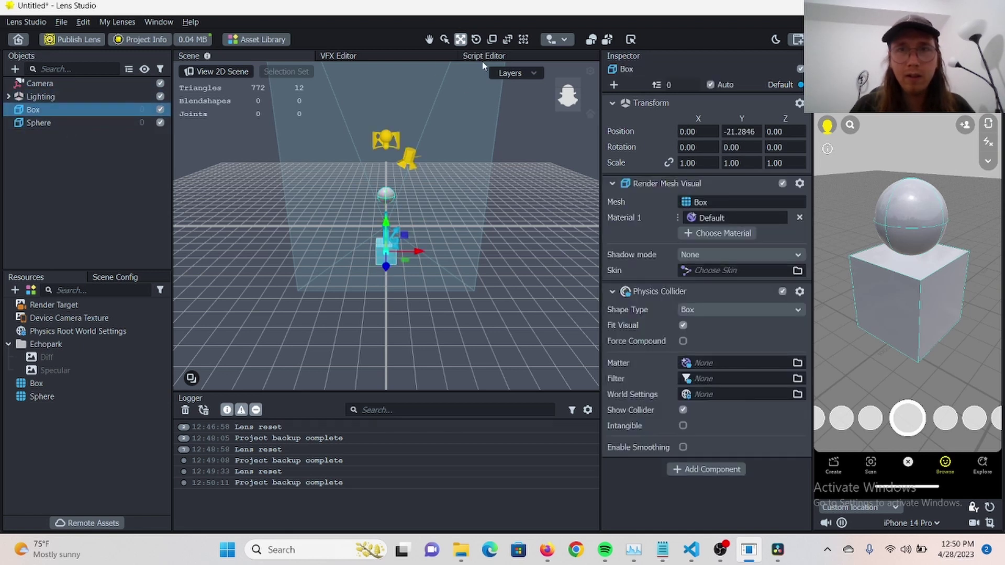
{"action": "left_click", "coordinate": [475, 39]}
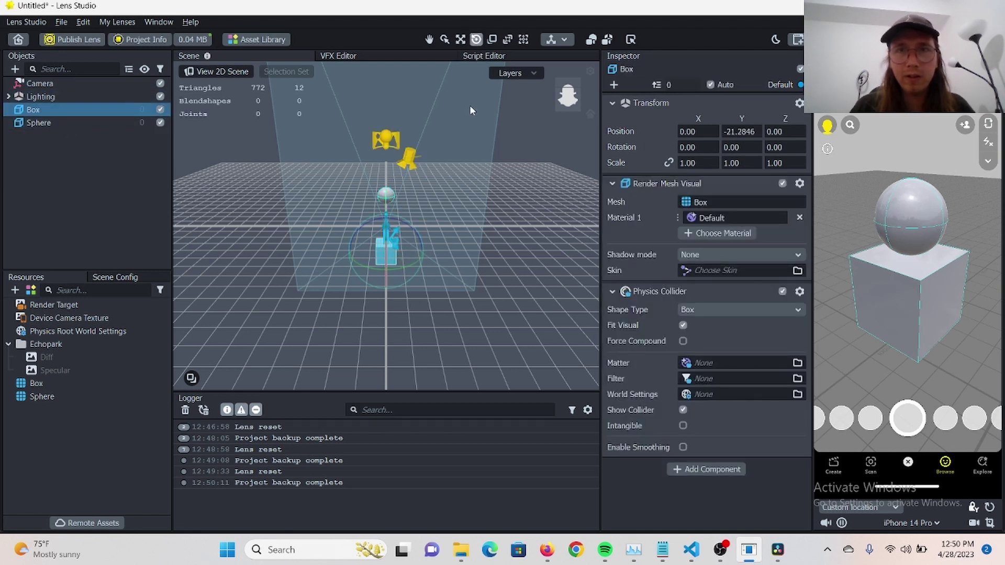
{"action": "left_click_drag", "start_coordinate": [486, 79], "coordinate": [387, 287], "text": "alt"}
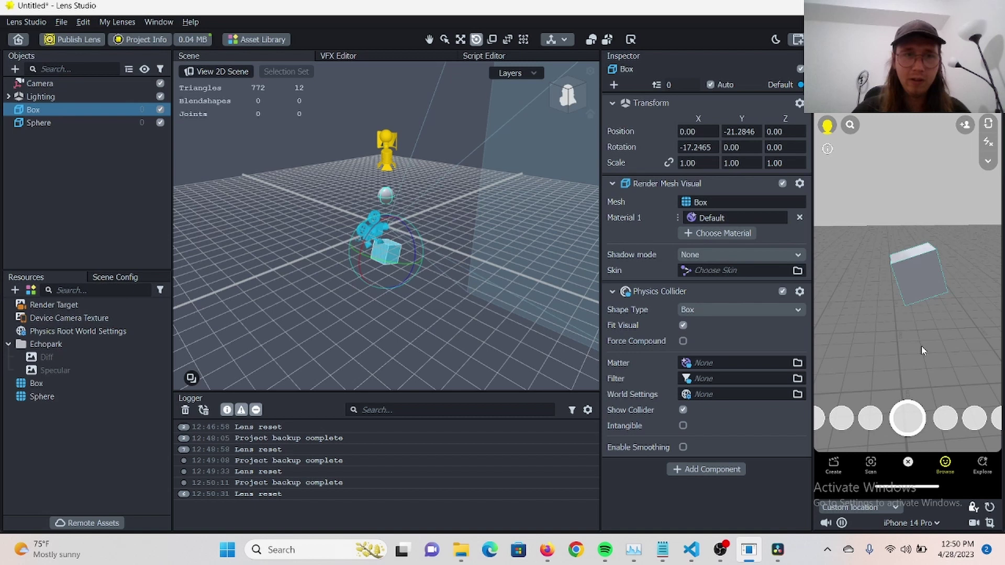
- Create a new Script resource, paste in the collider overlap code and save it
{"action": "left_click", "coordinate": [77, 184]}
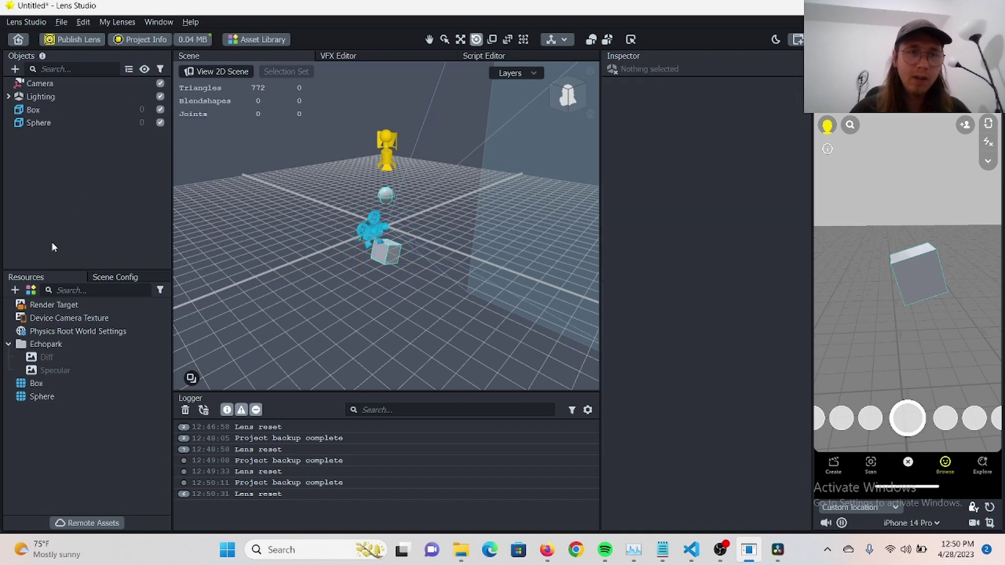
{"action": "left_click", "coordinate": [14, 292]}
{"action": "type", "text": "script"}
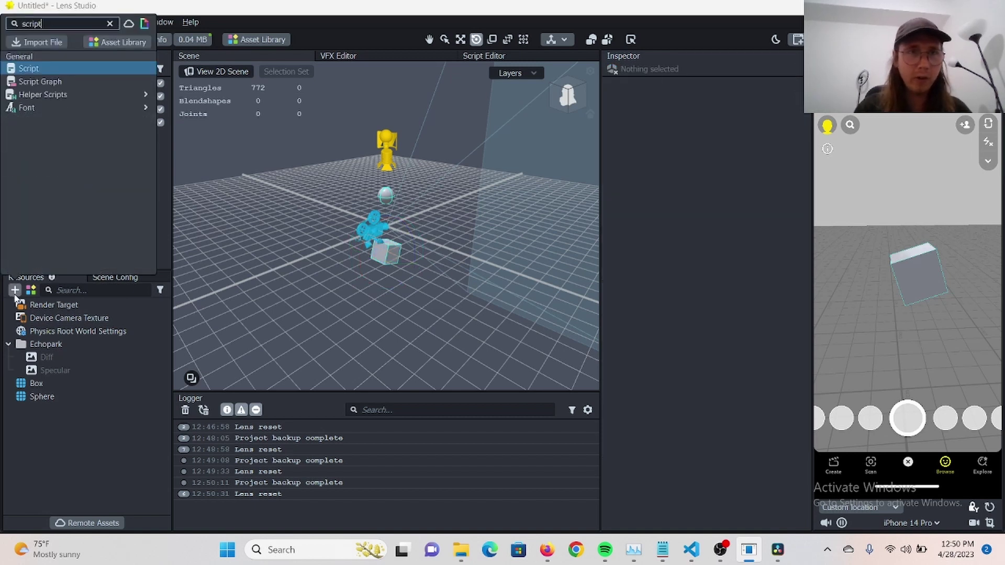
{"action": "key", "text": "Return"}
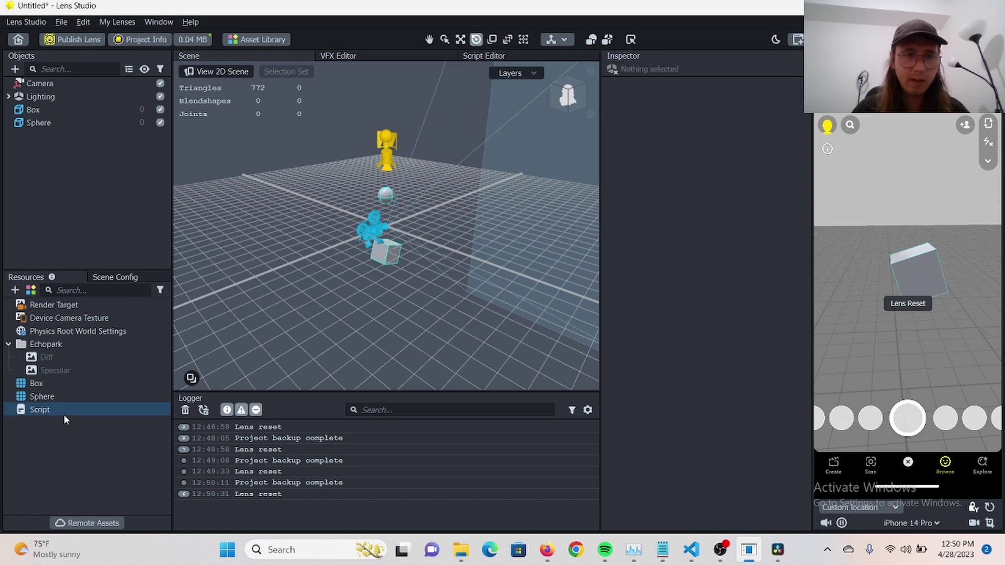
{"action": "double_click", "coordinate": [65, 413]}
{"action": "left_click", "coordinate": [363, 303]}
{"action": "key", "text": "ctrl+v"}
{"action": "scroll", "coordinate": [396, 271], "scroll_direction": "up", "scroll_amount": 1}
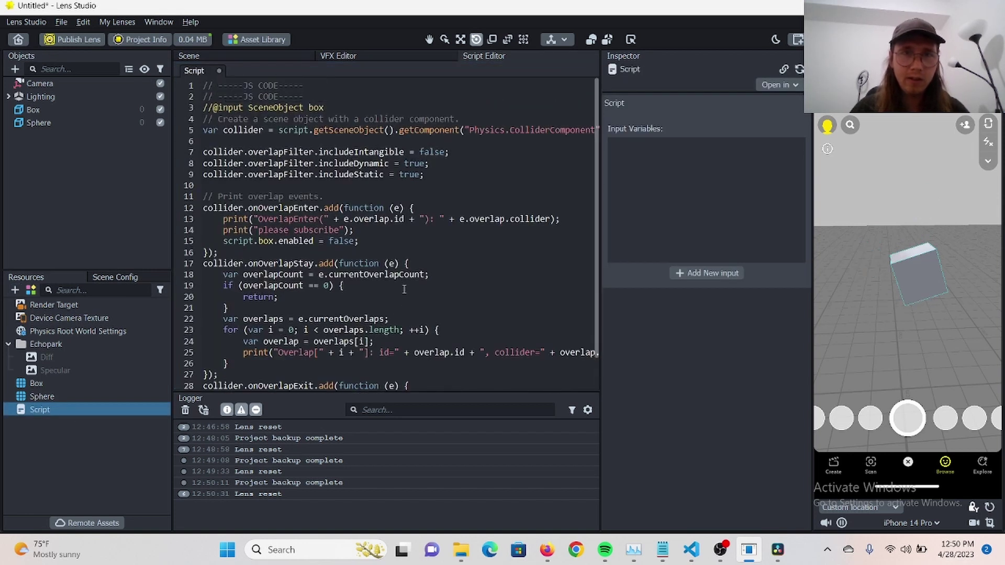
{"action": "key", "text": "ctrl+s"}
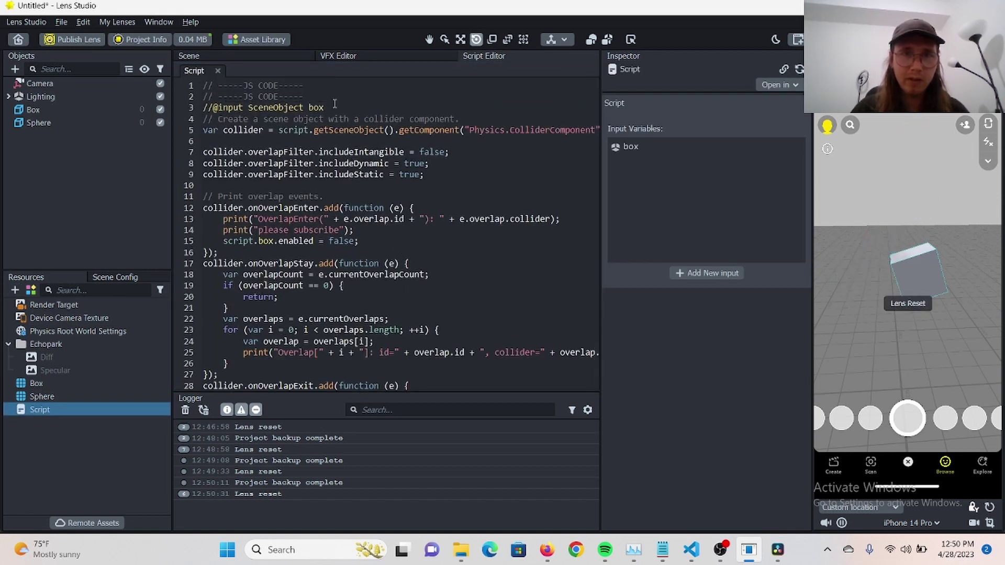
- Delete the duplicate header comment on line 1 and save the script
{"action": "scroll", "coordinate": [417, 249], "scroll_direction": "down", "scroll_amount": 1}
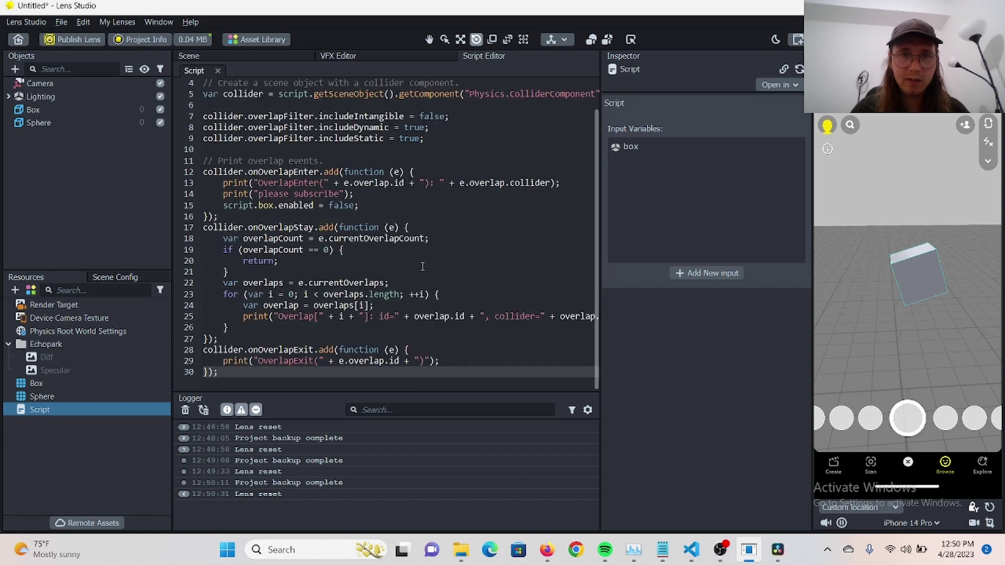
{"action": "scroll", "coordinate": [421, 262], "scroll_direction": "up", "scroll_amount": 1}
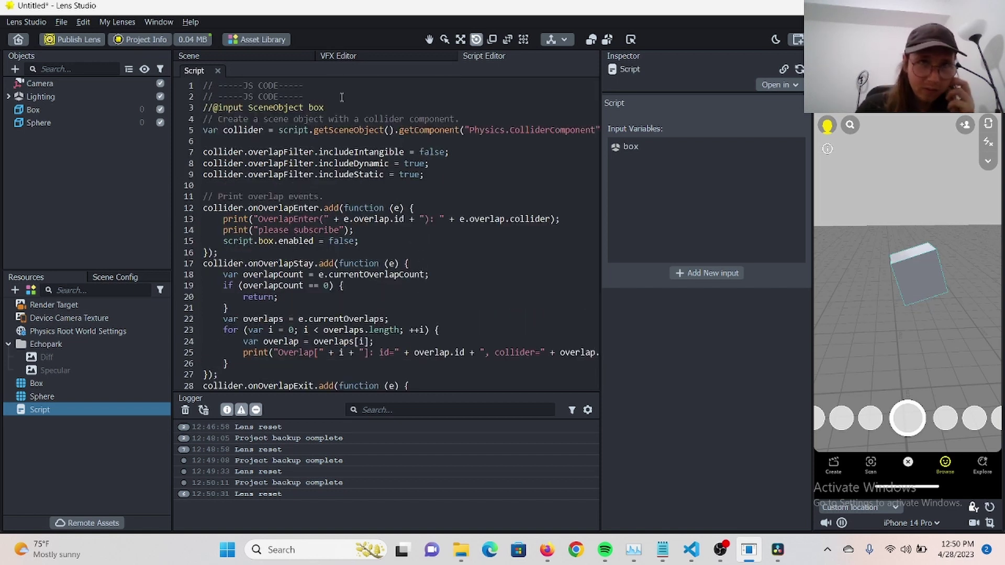
{"action": "left_click_drag", "start_coordinate": [317, 82], "coordinate": [190, 93]}
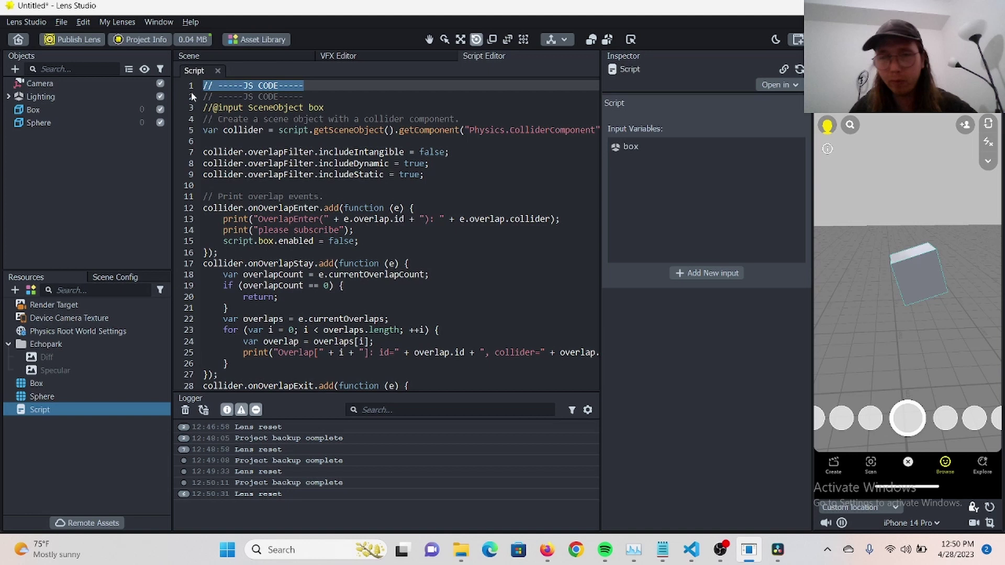
{"action": "key", "text": "Delete"}
{"action": "key", "text": "Delete"}
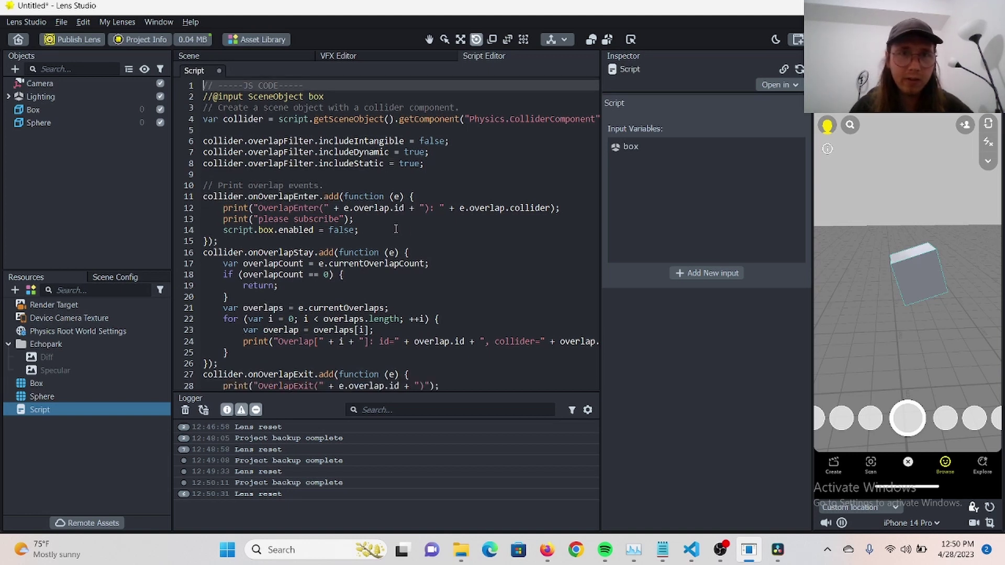
{"action": "left_click", "coordinate": [443, 242]}
{"action": "key", "text": "ctrl+s"}
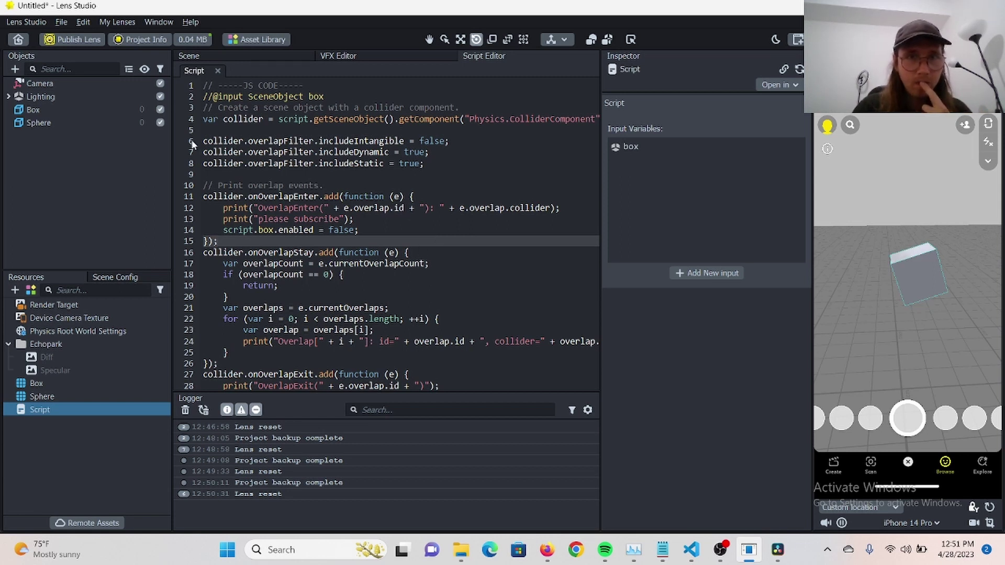
- Review the Sphere's and Box's components, including the Sphere's physics body settings
{"action": "left_click", "coordinate": [96, 121]}
{"action": "left_click", "coordinate": [98, 108]}
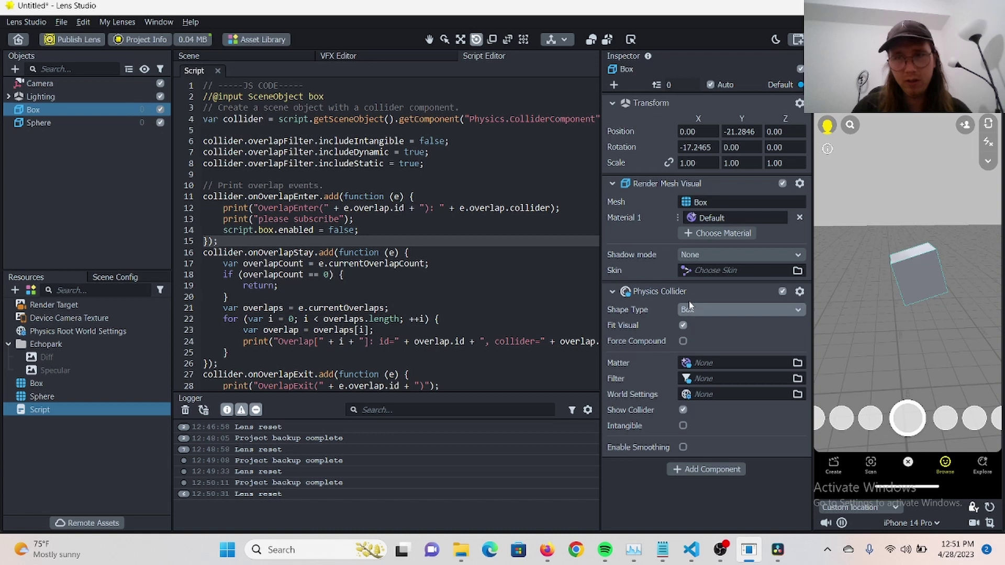
{"action": "left_click", "coordinate": [52, 121]}
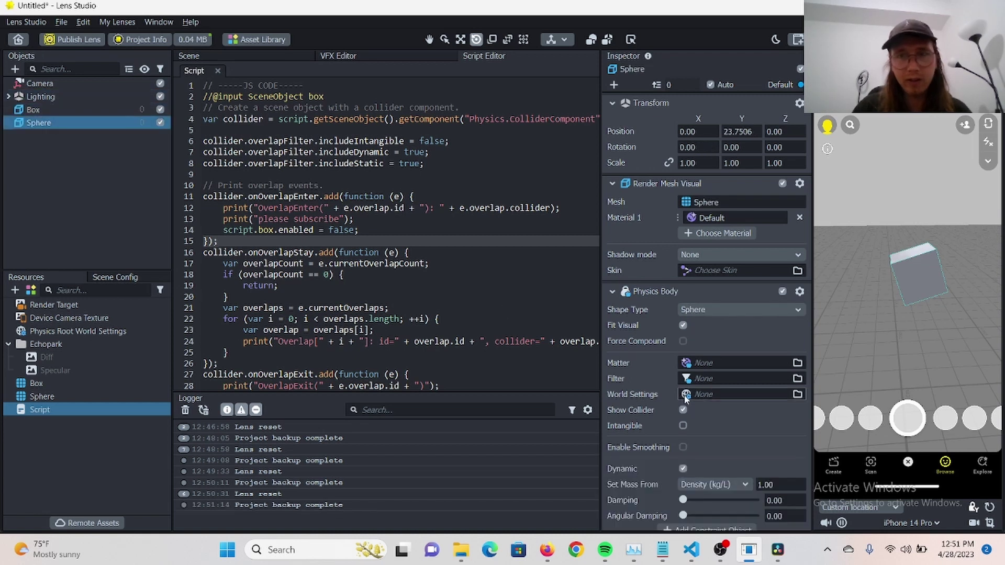
{"action": "left_click", "coordinate": [96, 110]}
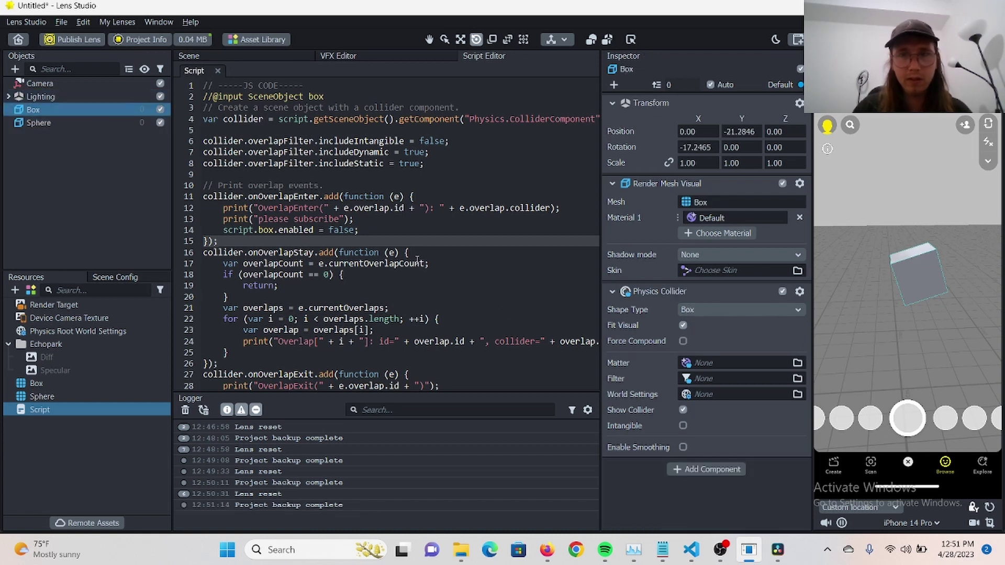
- Add a Script component to the Box running the Script resource
{"action": "left_click", "coordinate": [733, 469]}
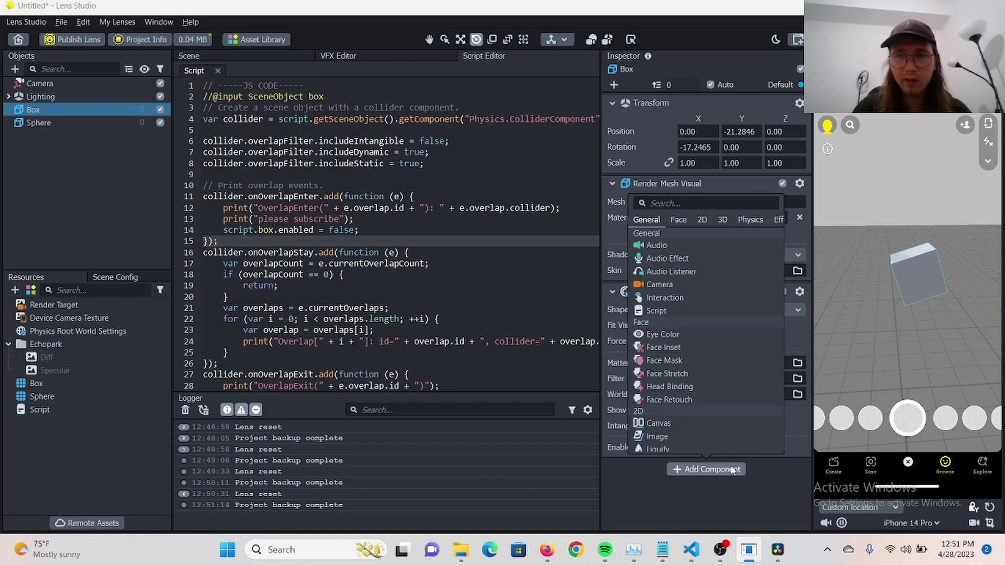
{"action": "type", "text": "script"}
{"action": "key", "text": "Return"}
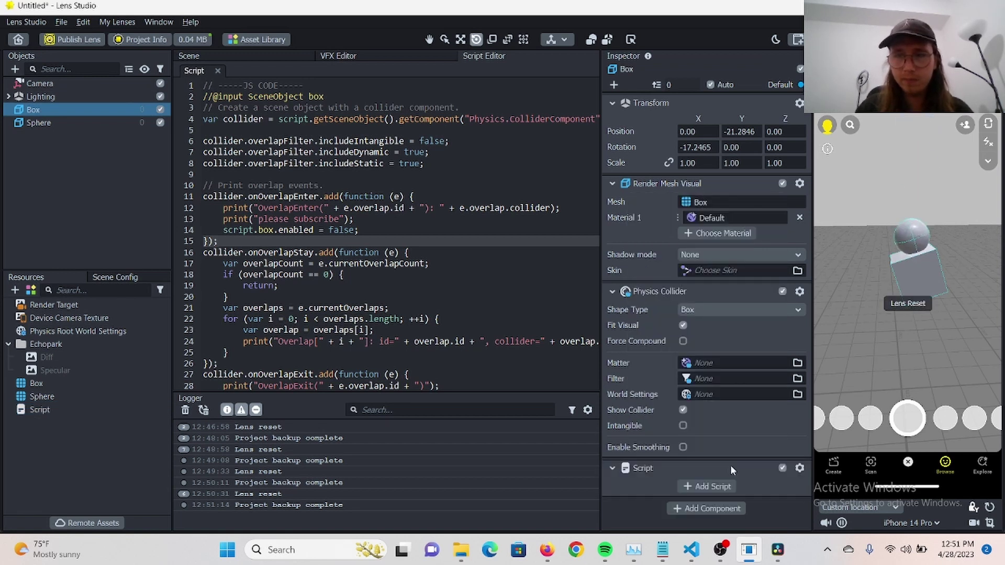
{"action": "left_click", "coordinate": [706, 485]}
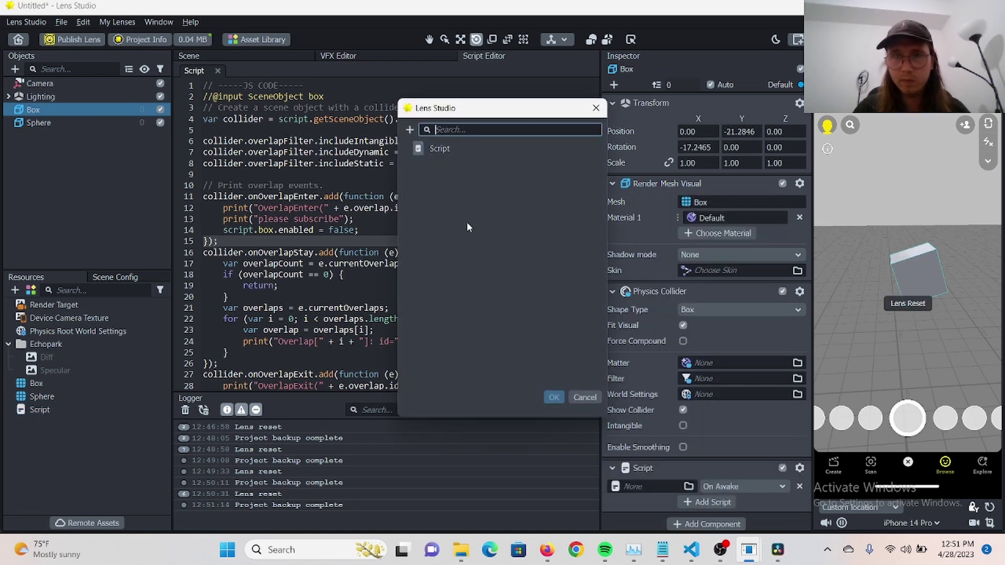
{"action": "left_click", "coordinate": [455, 150]}
{"action": "left_click", "coordinate": [554, 398]}
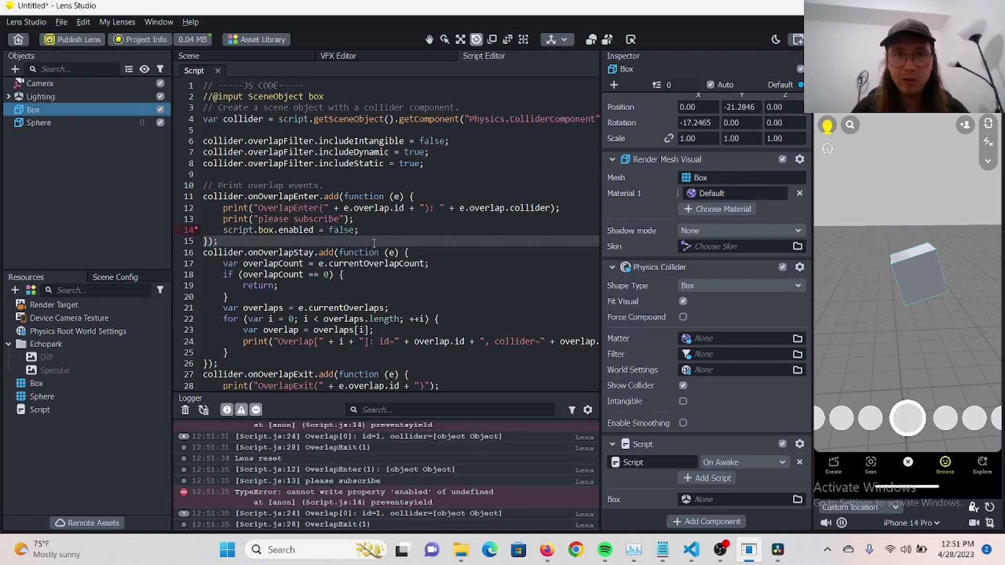
- Review the box-disabling line, then set the Script component's box input to the Box object
{"action": "left_click_drag", "start_coordinate": [375, 232], "coordinate": [222, 231]}
{"action": "left_click", "coordinate": [434, 264]}
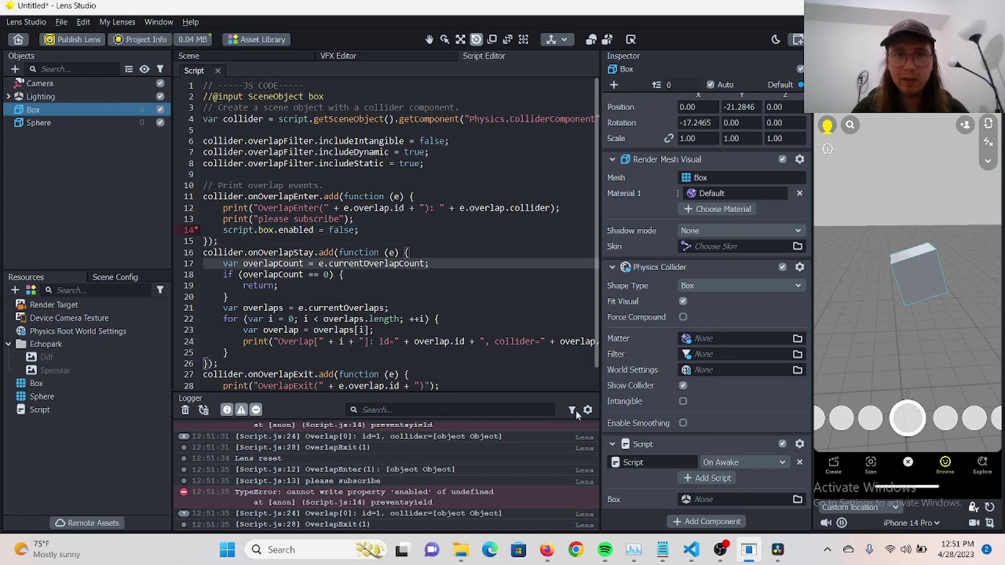
{"action": "left_click", "coordinate": [728, 502]}
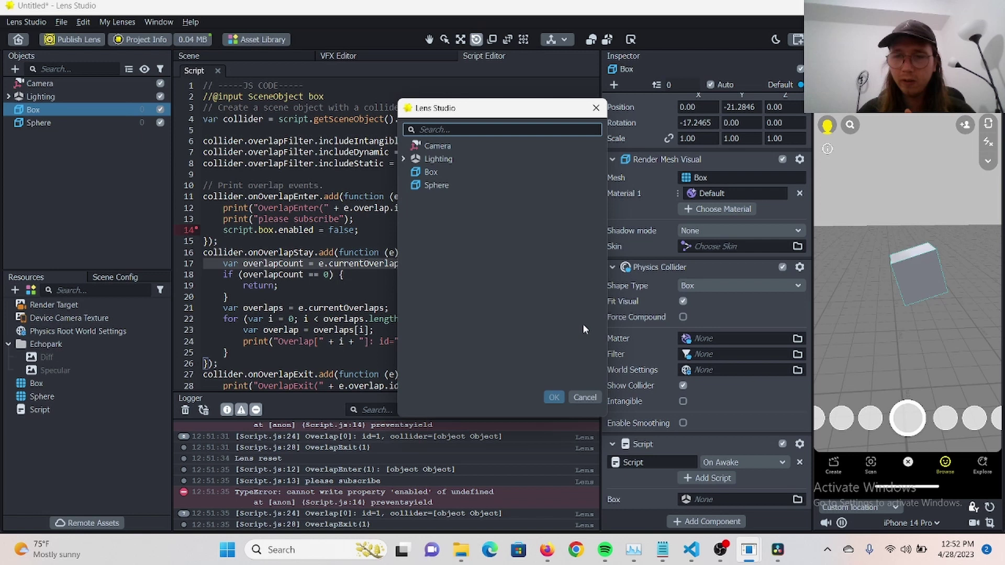
{"action": "left_click", "coordinate": [486, 171]}
{"action": "left_click", "coordinate": [554, 397]}
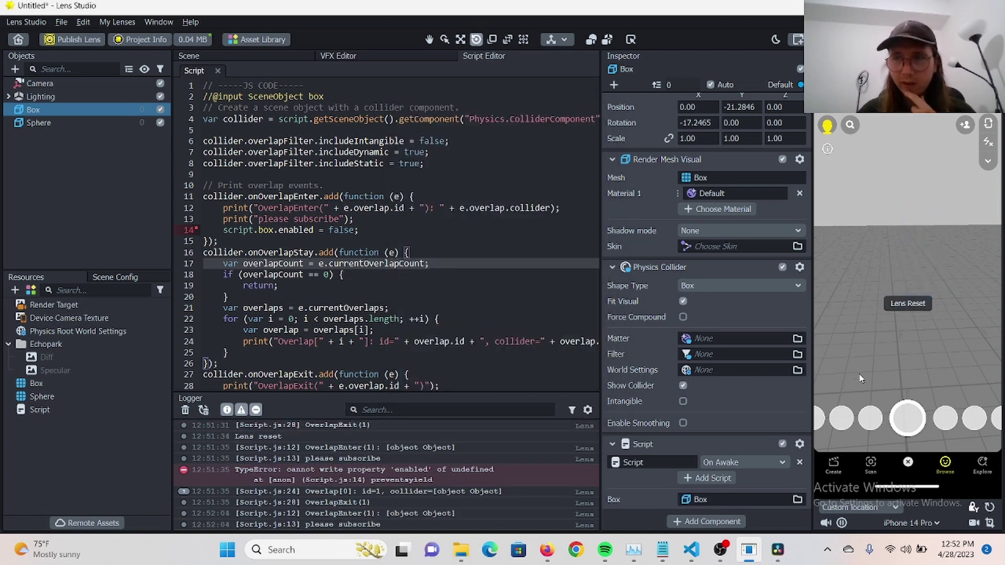
{"action": "left_click", "coordinate": [453, 320]}
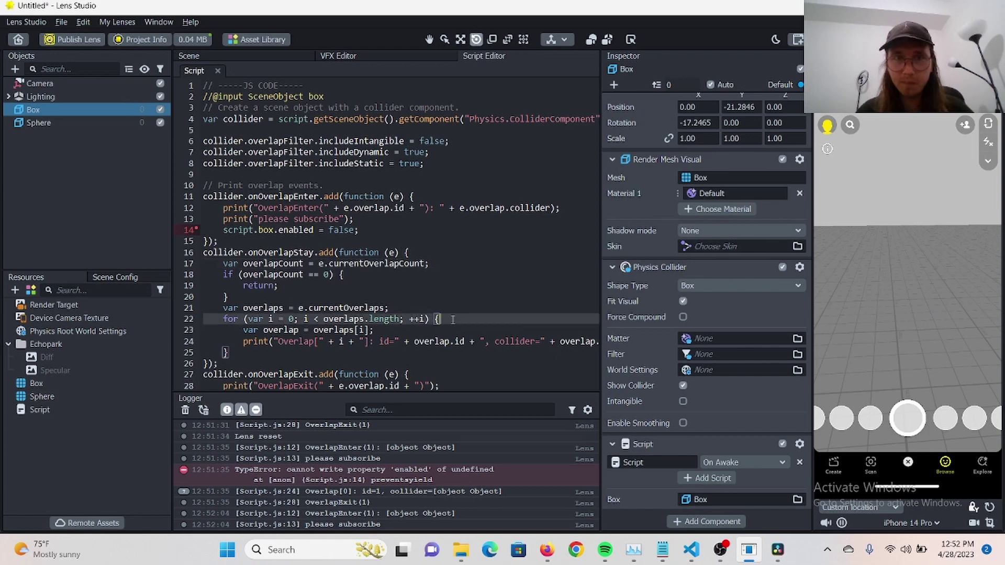